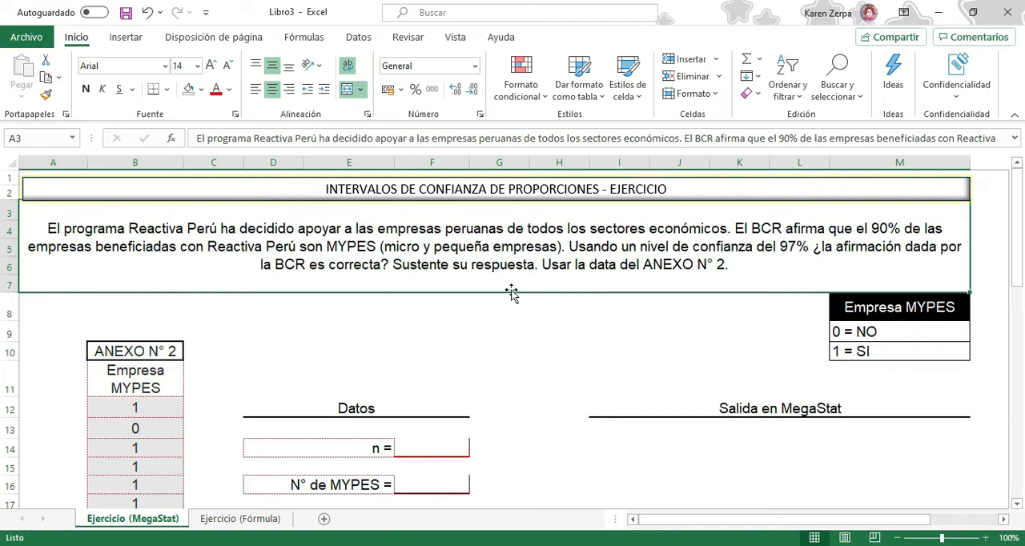
Review the exercise sheet and select the ANEXO N° 2 data in B12:B37 to check its count
{"action": "scroll", "coordinate": [156, 358], "scroll_direction": "down", "scroll_amount": 8}
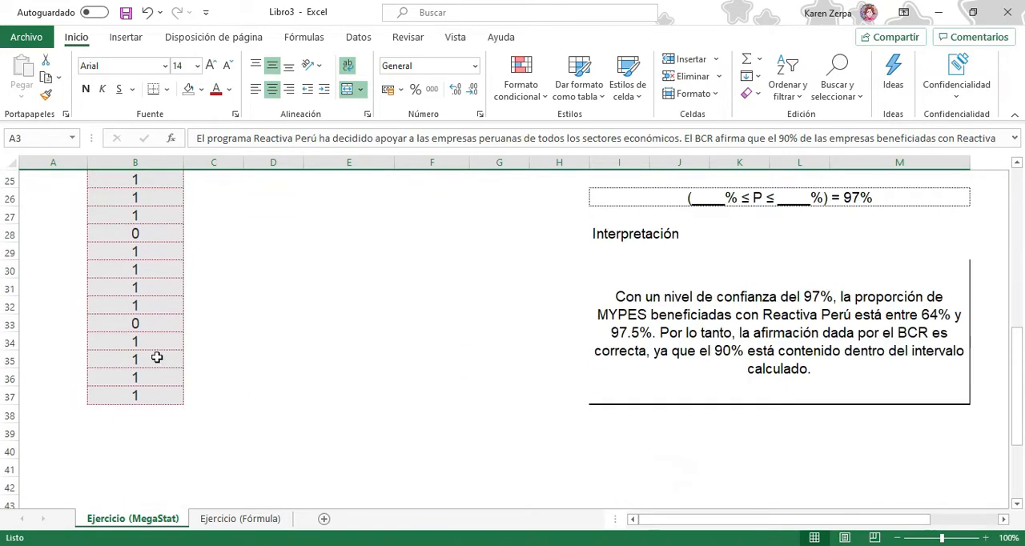
{"action": "scroll", "coordinate": [157, 358], "scroll_direction": "up", "scroll_amount": 5}
{"action": "scroll", "coordinate": [157, 357], "scroll_direction": "up", "scroll_amount": 3}
{"action": "left_click", "coordinate": [142, 381]}
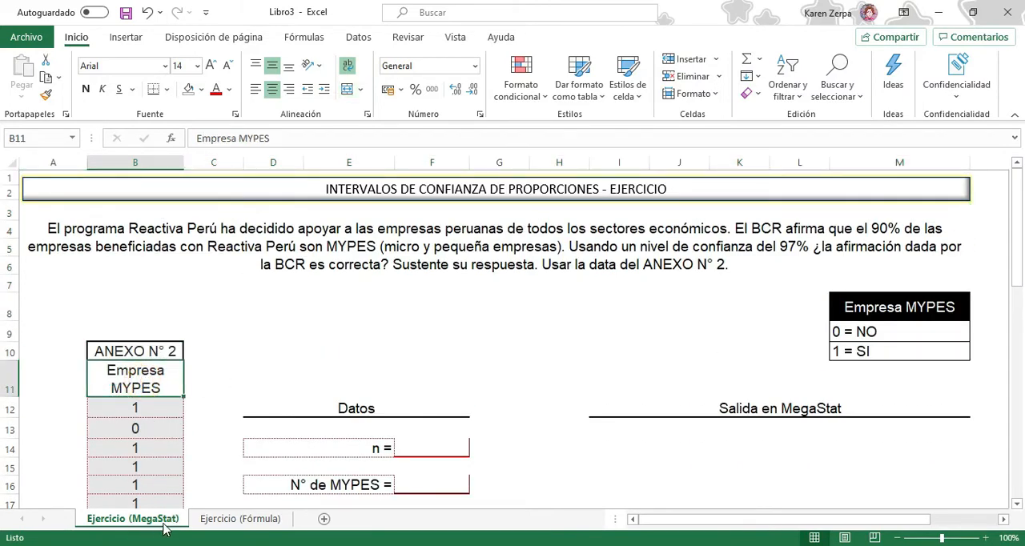
{"action": "scroll", "coordinate": [454, 397], "scroll_direction": "down", "scroll_amount": 3}
{"action": "scroll", "coordinate": [453, 385], "scroll_direction": "down", "scroll_amount": 2}
{"action": "scroll", "coordinate": [451, 375], "scroll_direction": "up", "scroll_amount": 4}
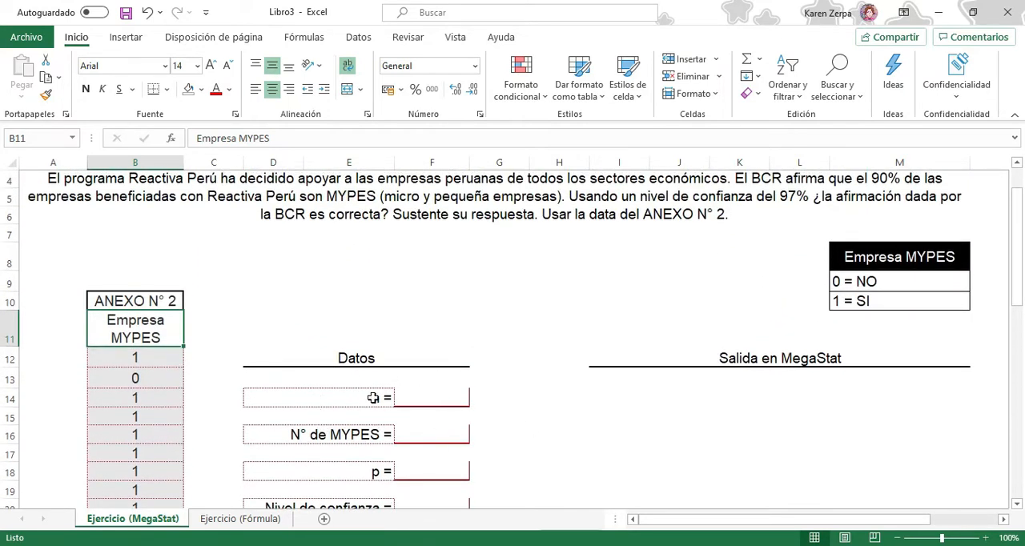
{"action": "left_click", "coordinate": [161, 362]}
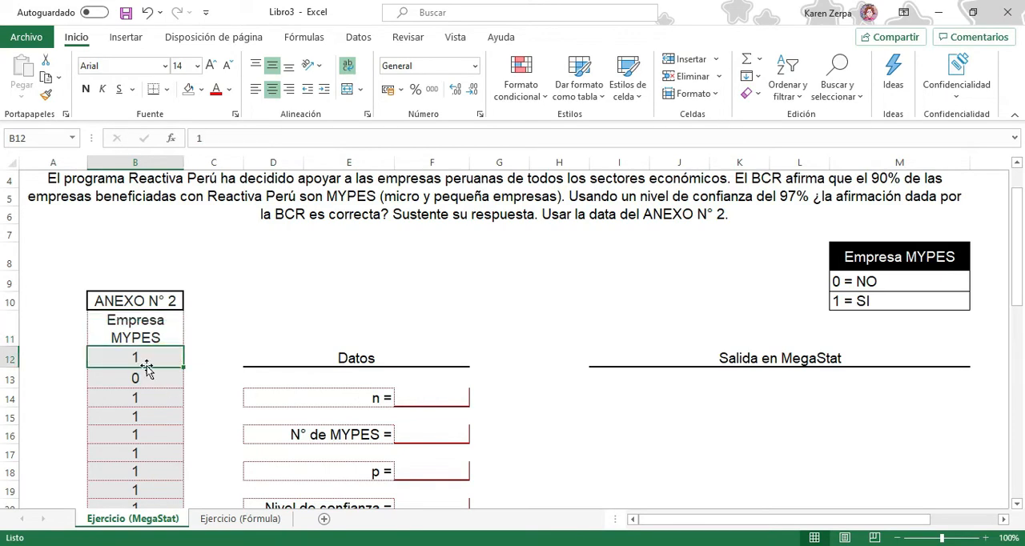
{"action": "key", "text": "ctrl+shift+Down"}
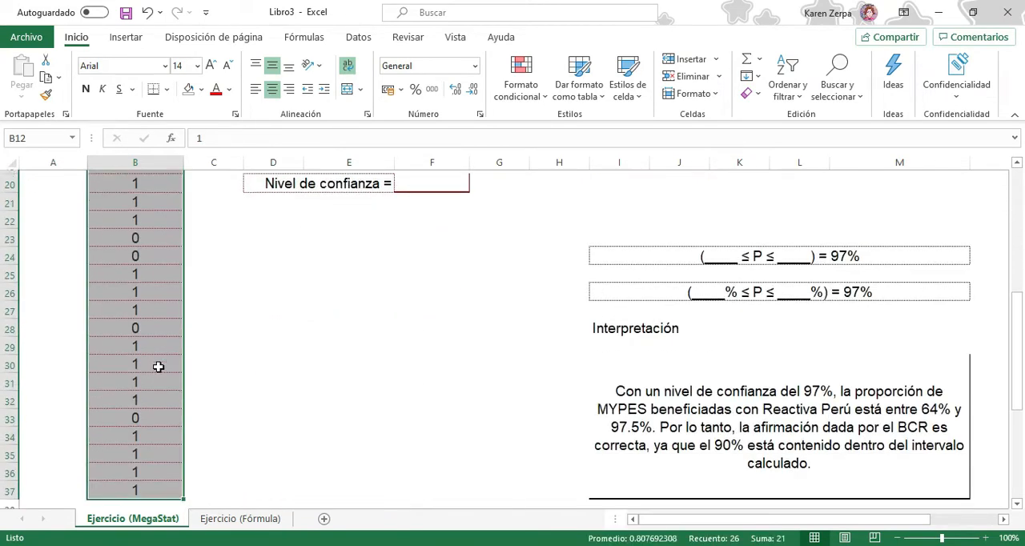
{"action": "scroll", "coordinate": [165, 367], "scroll_direction": "up", "scroll_amount": 4}
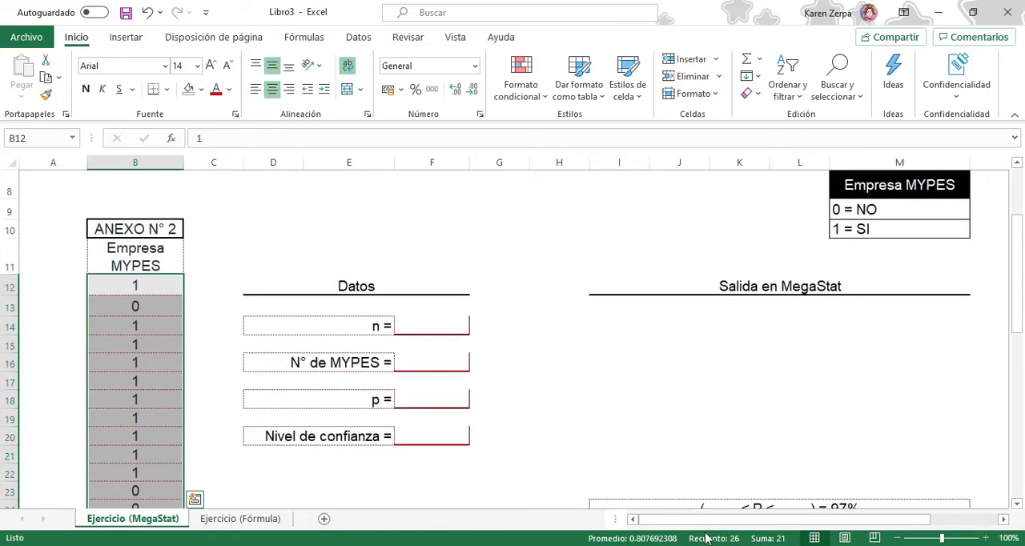
Calculate the sample size n in F14 with the formula =CONTAR(B12:B37)
{"action": "left_click", "coordinate": [443, 325]}
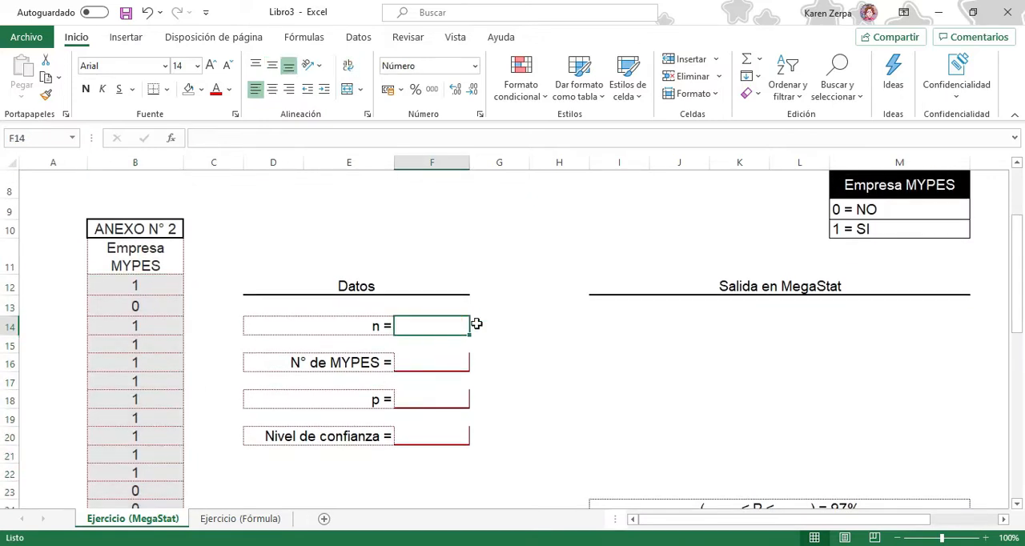
{"action": "type", "text": "="}
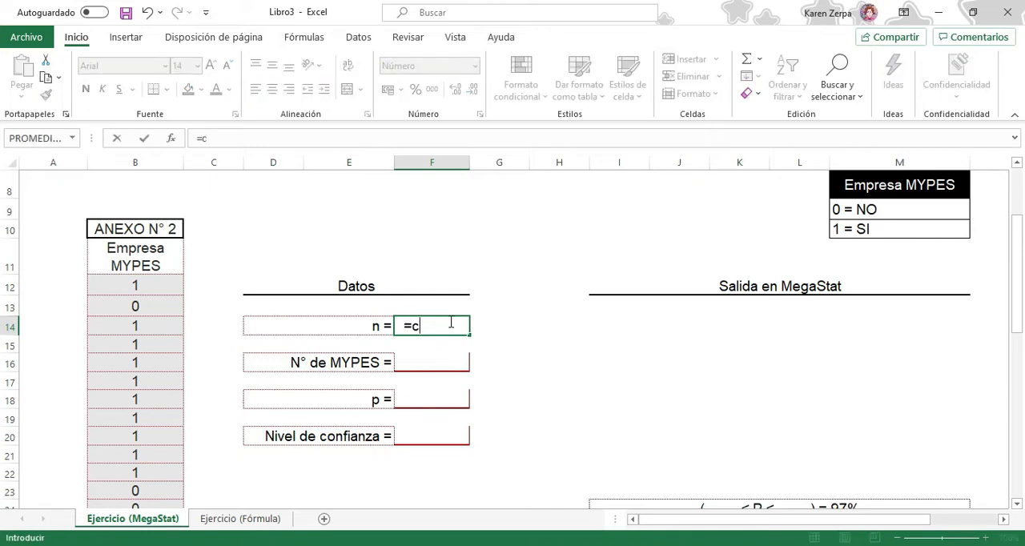
{"action": "type", "text": "contar"}
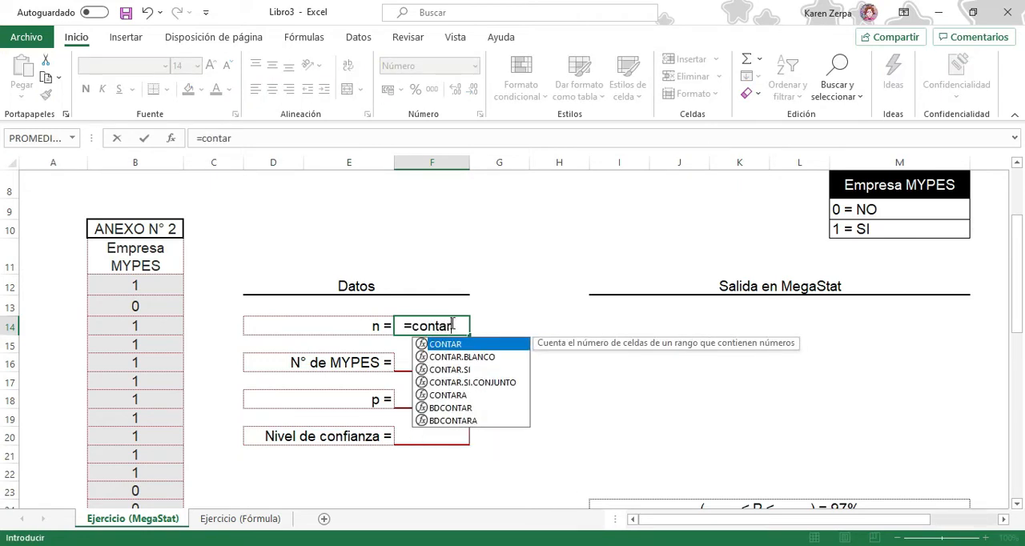
{"action": "key", "text": "Tab"}
{"action": "left_click_drag", "start_coordinate": [135, 285], "coordinate": [128, 483]}
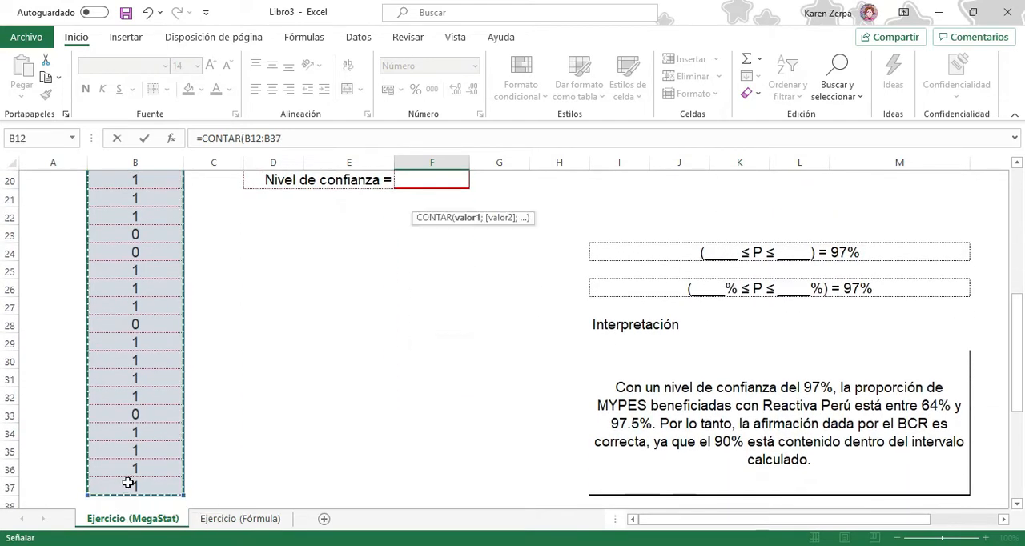
{"action": "type", "text": ")"}
{"action": "key", "text": "Return"}
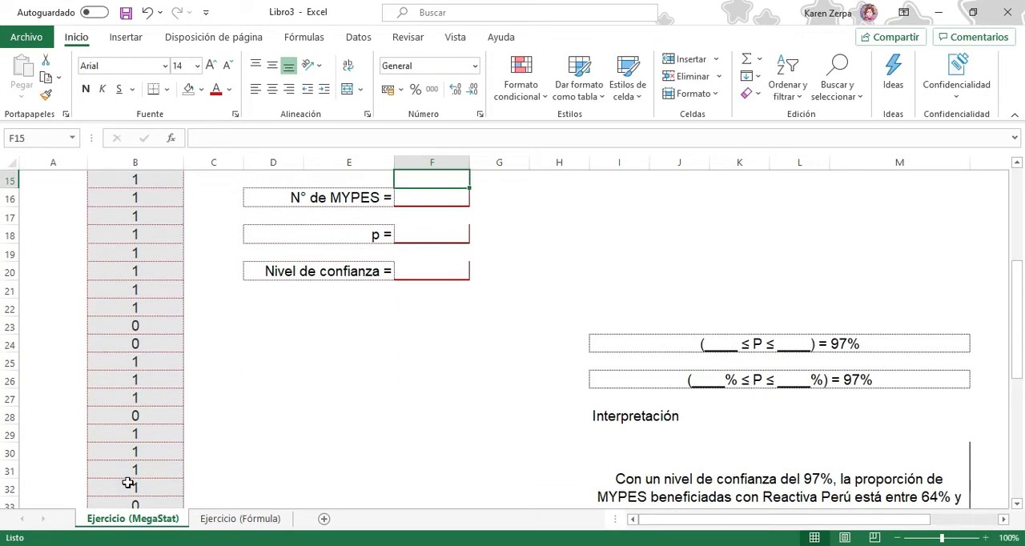
{"action": "scroll", "coordinate": [393, 464], "scroll_direction": "up", "scroll_amount": 5}
{"action": "key", "text": "Up"}
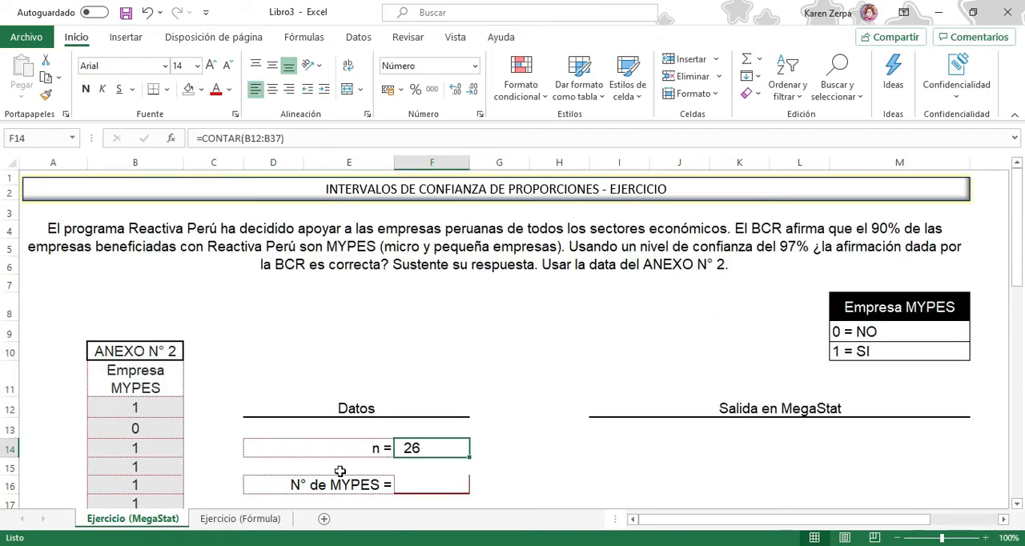
Examine the Empresa MYPES legend for codes 0 and 1 and compare it with the entries in the ANEXO N° 2 column
{"action": "scroll", "coordinate": [451, 445], "scroll_direction": "down", "scroll_amount": 1}
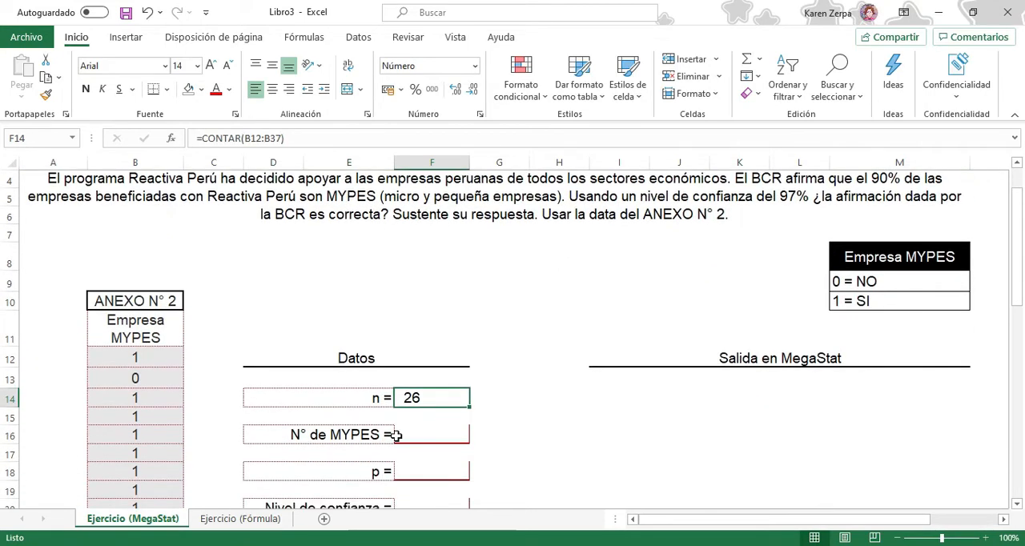
{"action": "left_click", "coordinate": [425, 434]}
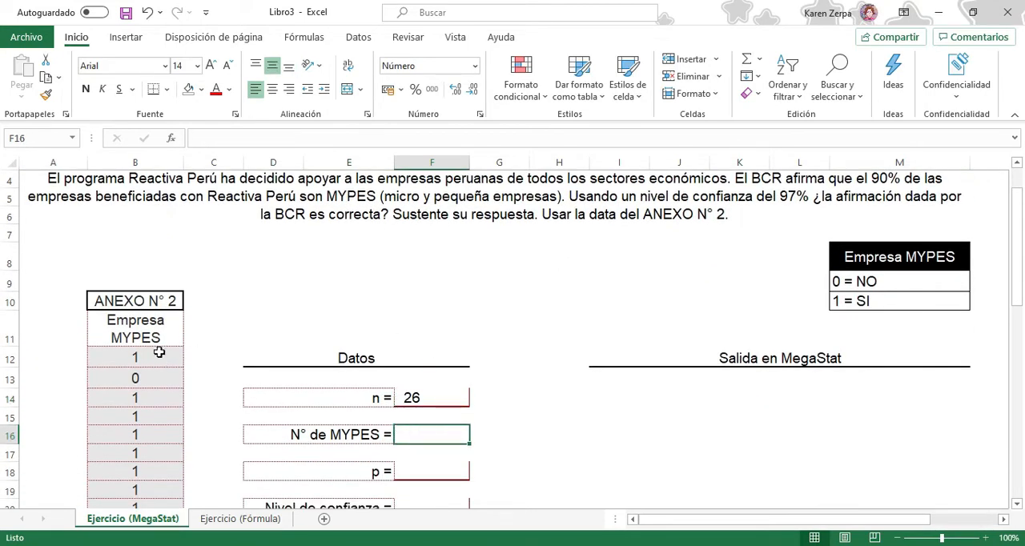
{"action": "scroll", "coordinate": [154, 404], "scroll_direction": "down", "scroll_amount": 3}
{"action": "scroll", "coordinate": [155, 405], "scroll_direction": "up", "scroll_amount": 4}
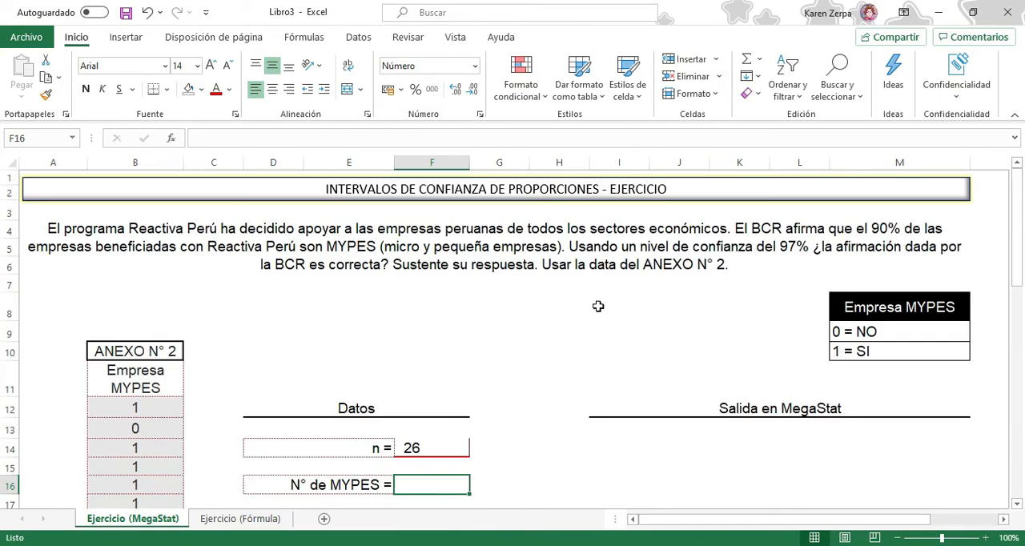
{"action": "left_click", "coordinate": [853, 353]}
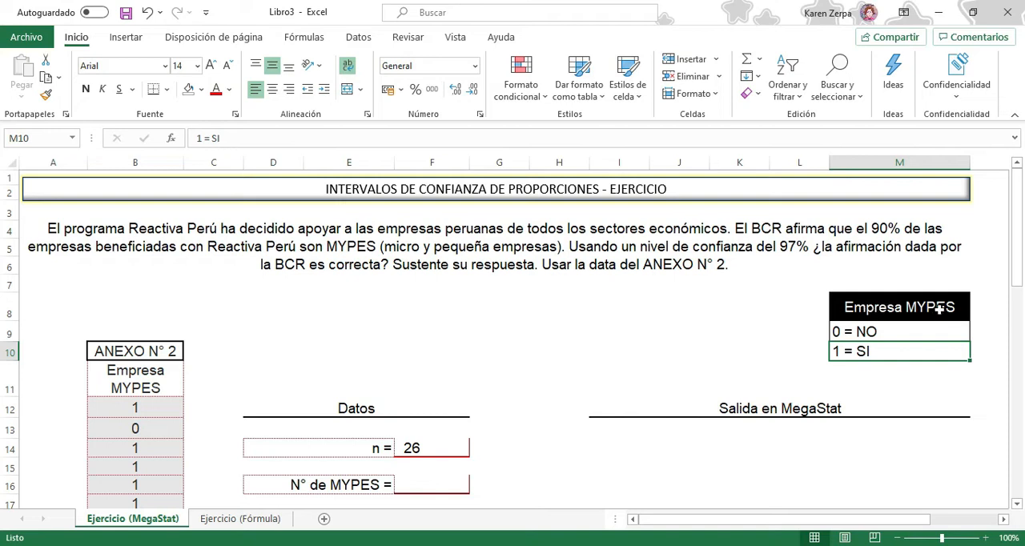
{"action": "left_click", "coordinate": [843, 331]}
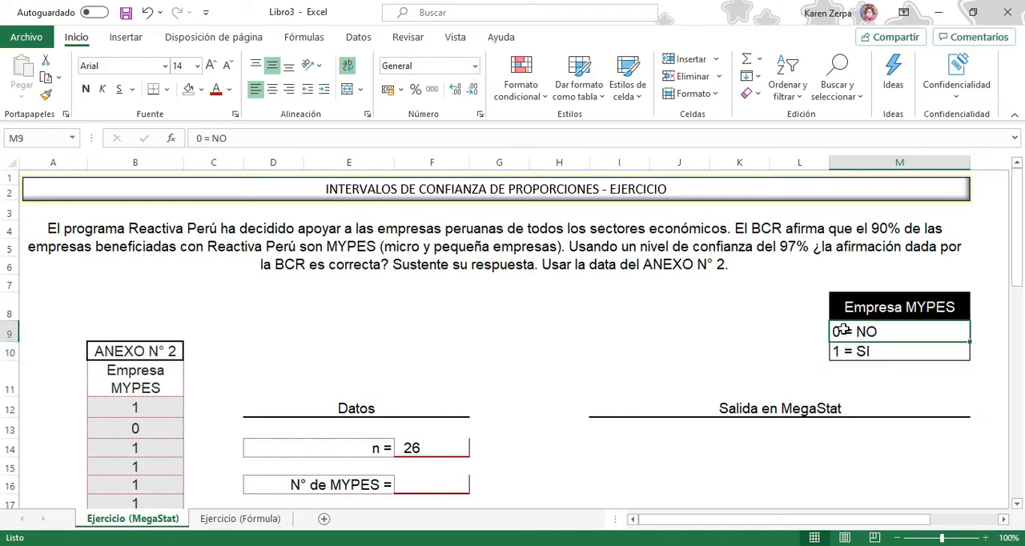
{"action": "left_click", "coordinate": [957, 350]}
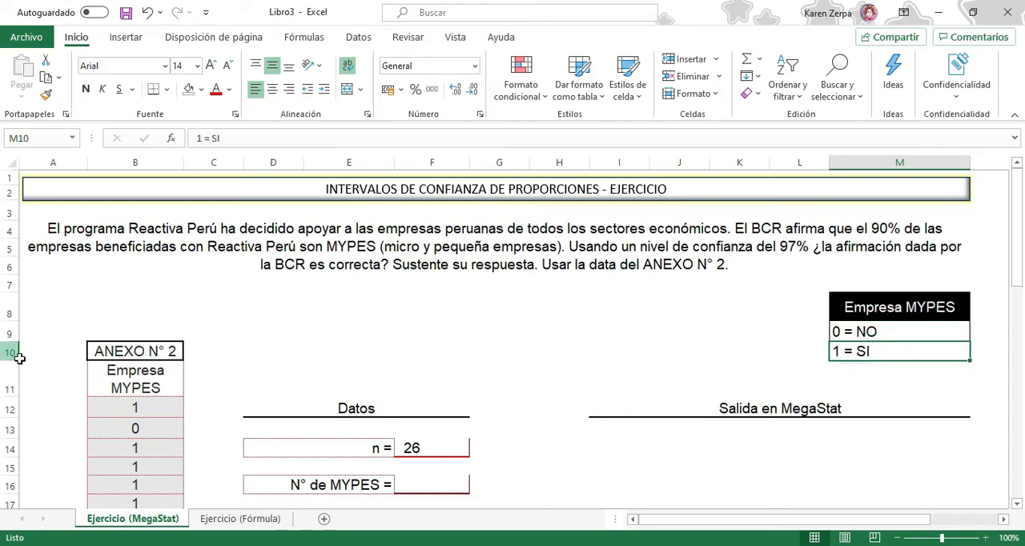
{"action": "scroll", "coordinate": [148, 320], "scroll_direction": "down", "scroll_amount": 2}
{"action": "left_click", "coordinate": [151, 304]}
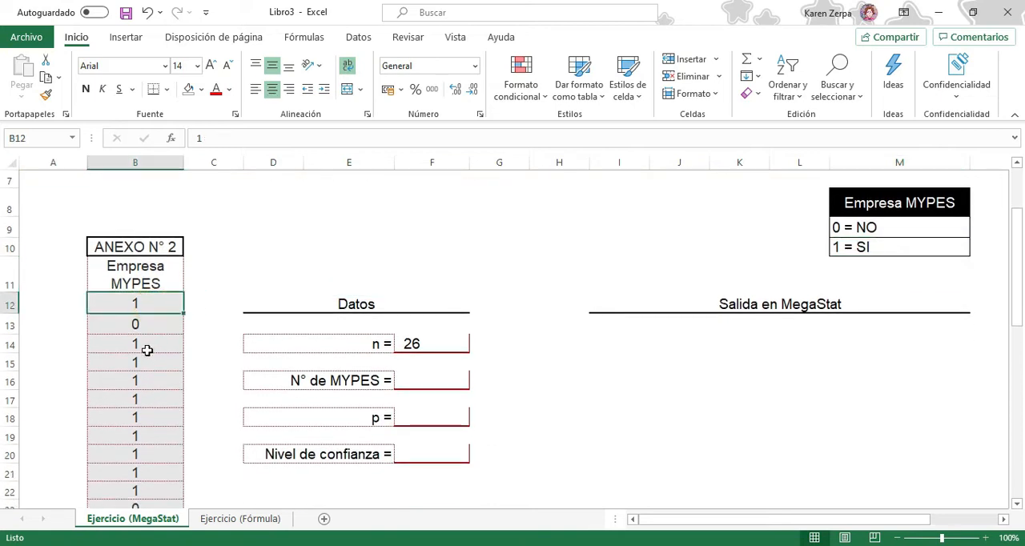
{"action": "left_click", "coordinate": [152, 344]}
{"action": "left_click", "coordinate": [151, 363]}
Count the MYPES in F16 with the formula =CONTAR.SI(B12:B37;1)
{"action": "left_click", "coordinate": [460, 391]}
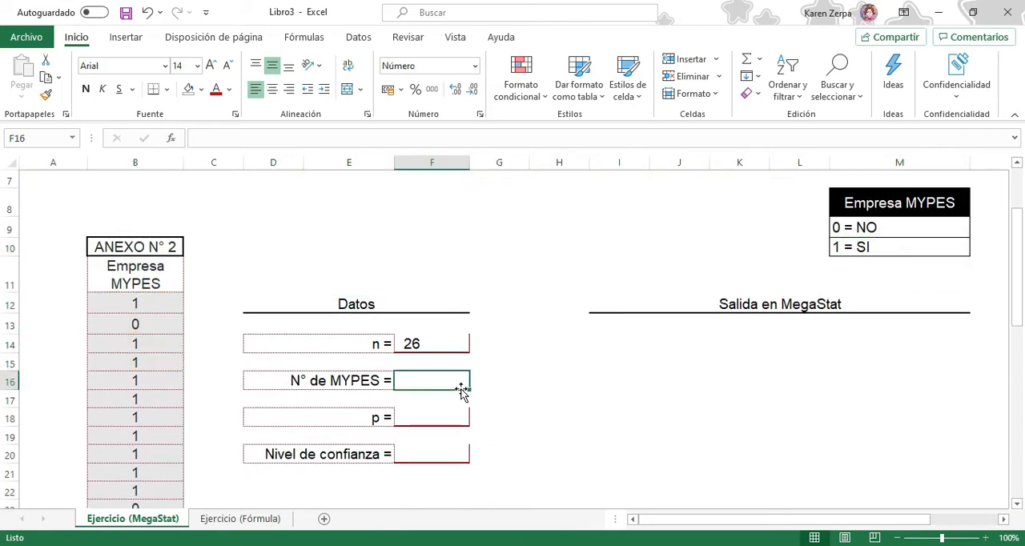
{"action": "type", "text": "=contar"}
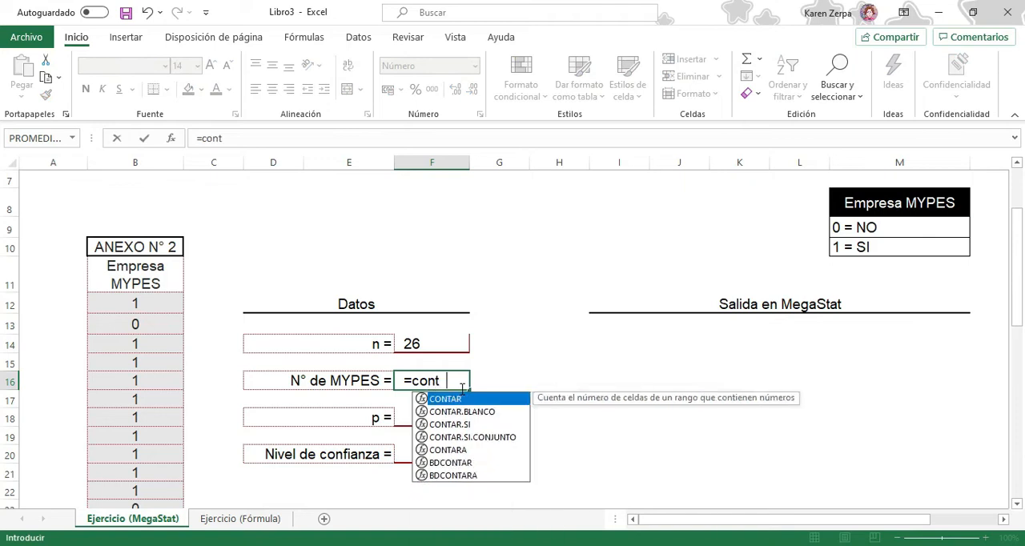
{"action": "left_click", "coordinate": [455, 425]}
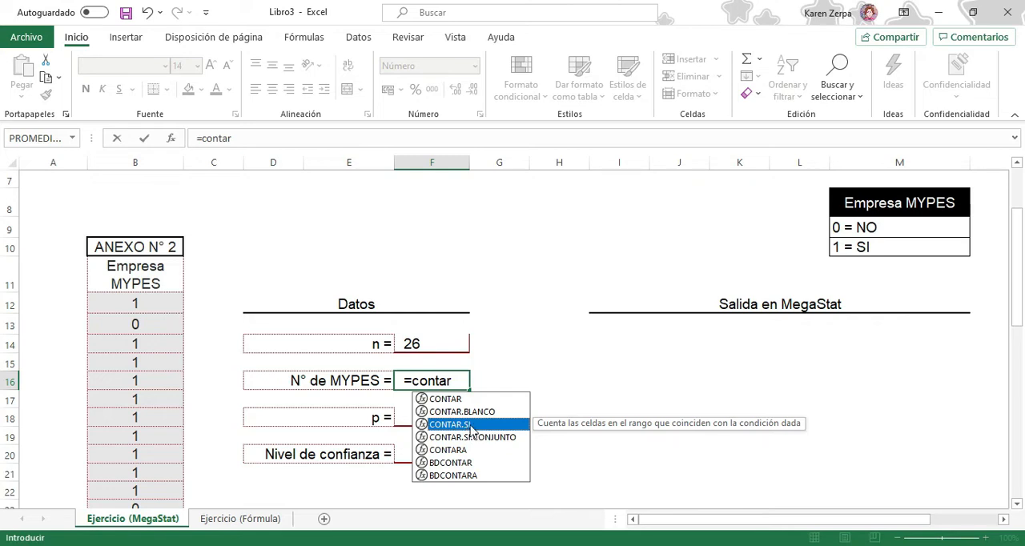
{"action": "double_click", "coordinate": [471, 425]}
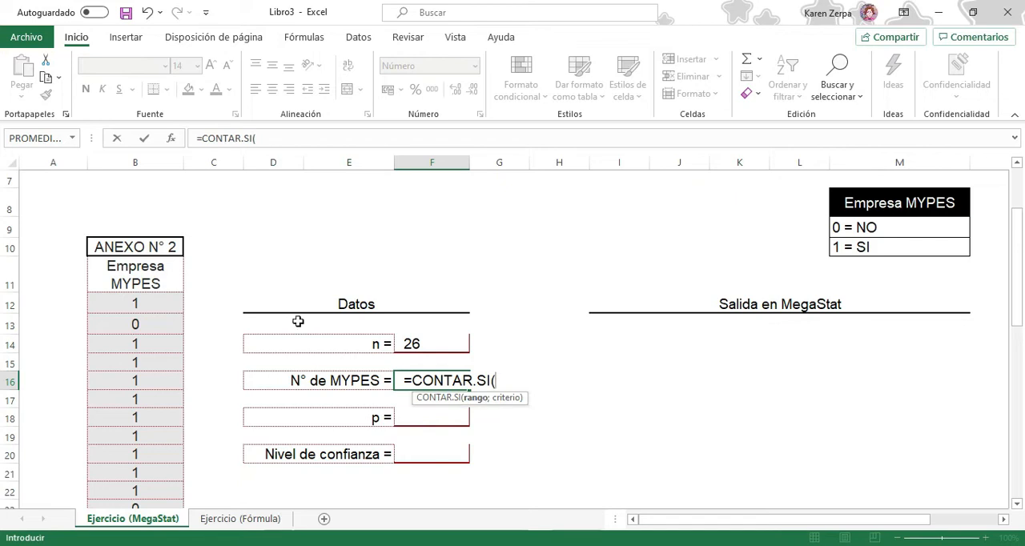
{"action": "left_click", "coordinate": [141, 302]}
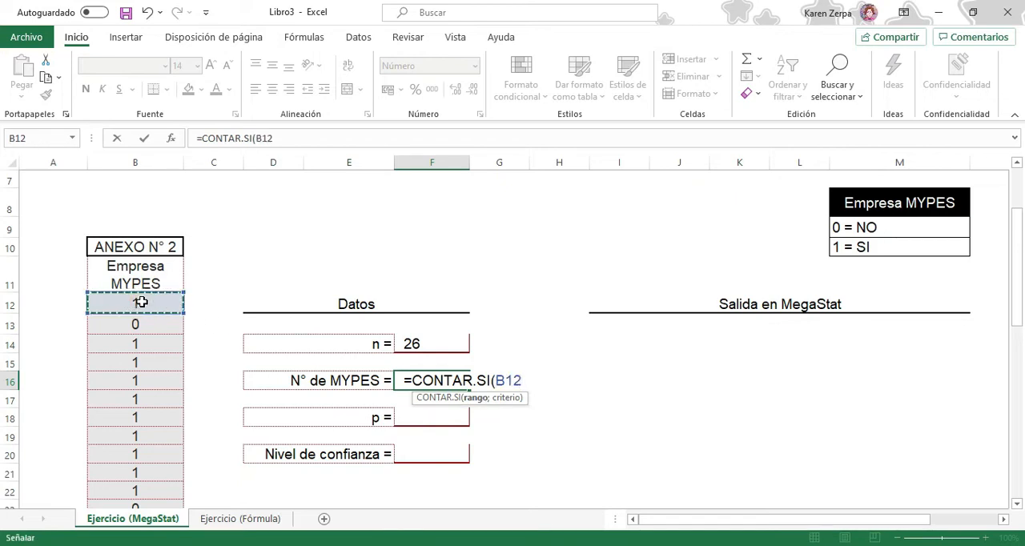
{"action": "key", "text": "ctrl+shift+Down"}
{"action": "scroll", "coordinate": [415, 224], "scroll_direction": "up", "scroll_amount": 6}
{"action": "scroll", "coordinate": [476, 377], "scroll_direction": "down", "scroll_amount": 1}
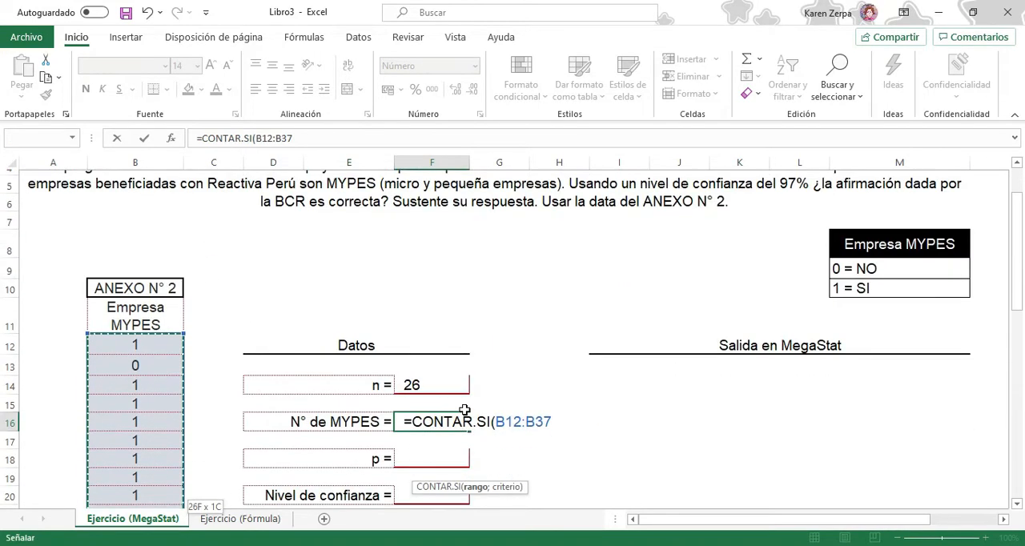
{"action": "type", "text": ";"}
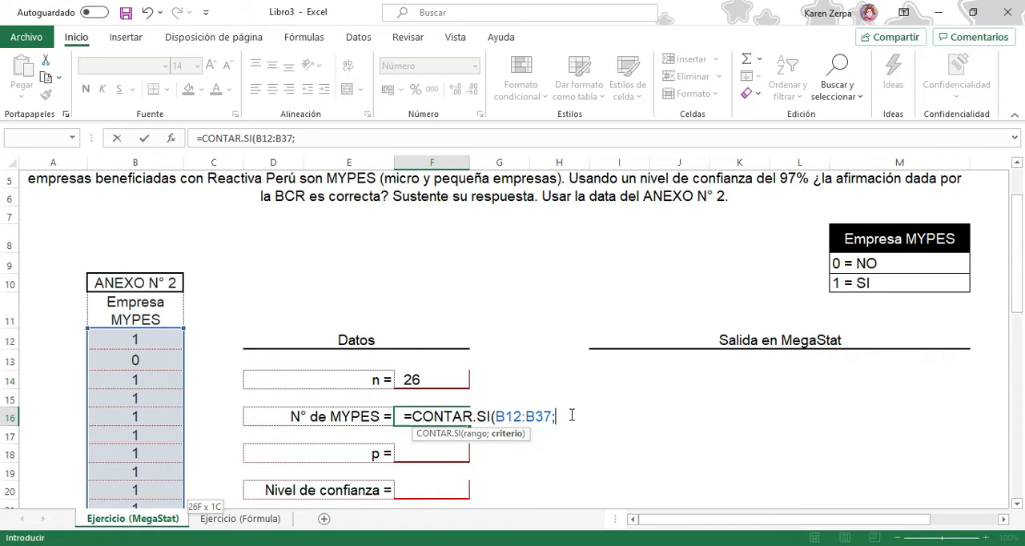
{"action": "type", "text": "1)"}
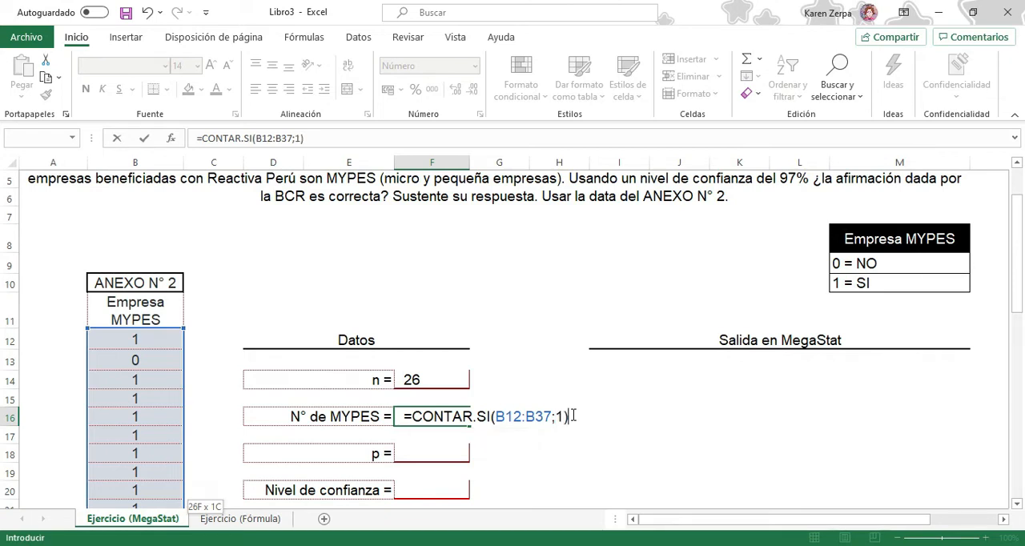
{"action": "key", "text": "Return"}
{"action": "left_click", "coordinate": [448, 415]}
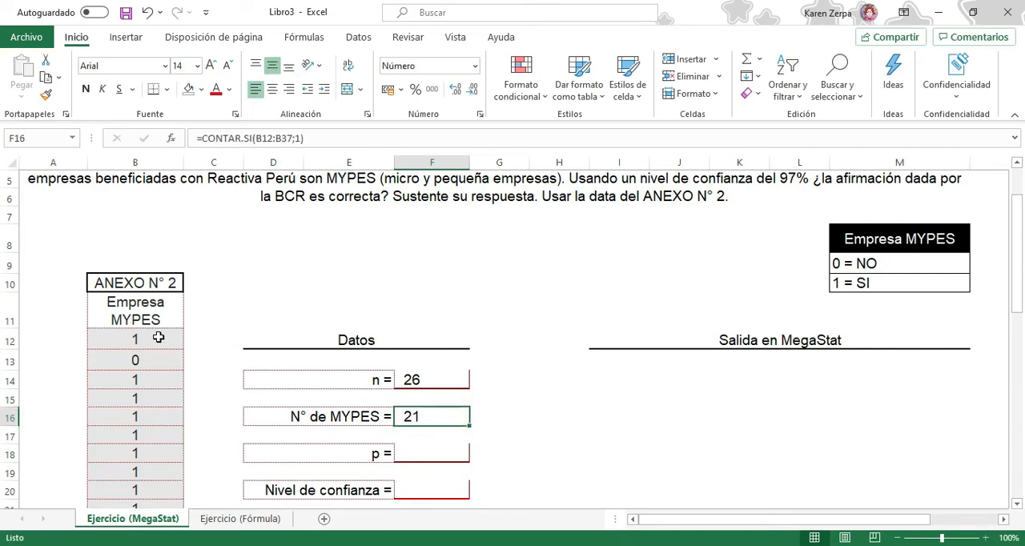
Select the ANEXO N° 2 values in B12:B37 to check their sum against the number of MYPES
{"action": "scroll", "coordinate": [159, 338], "scroll_direction": "down", "scroll_amount": 7}
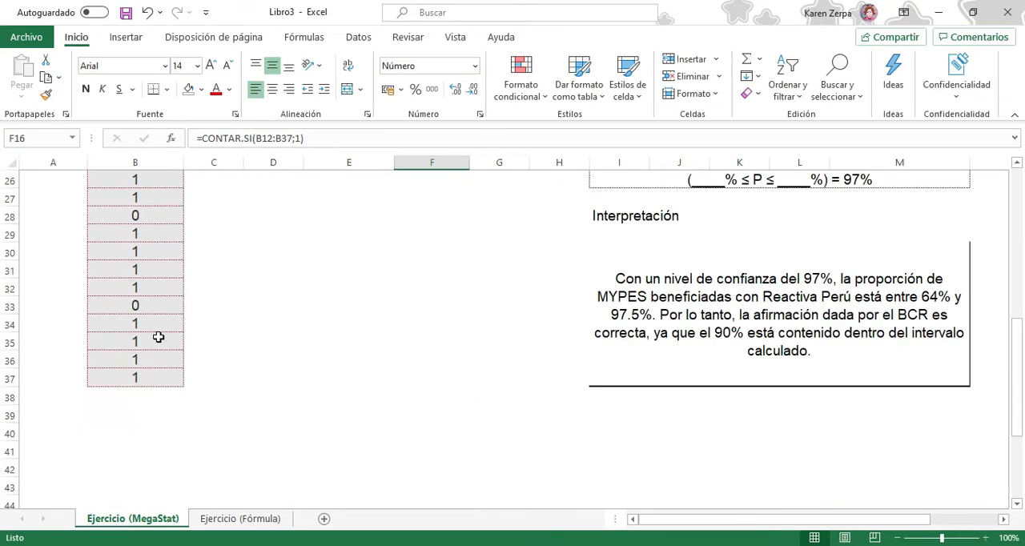
{"action": "scroll", "coordinate": [158, 336], "scroll_direction": "up", "scroll_amount": 8}
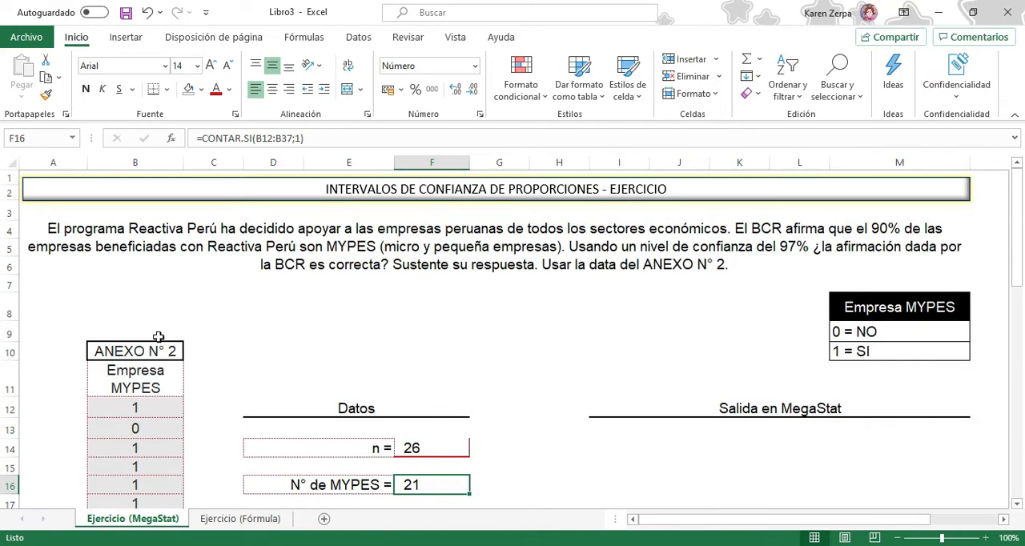
{"action": "left_click", "coordinate": [145, 409]}
{"action": "key", "text": "ctrl+shift+Down"}
{"action": "scroll", "coordinate": [165, 419], "scroll_direction": "up", "scroll_amount": 6}
{"action": "scroll", "coordinate": [437, 343], "scroll_direction": "up", "scroll_amount": 1}
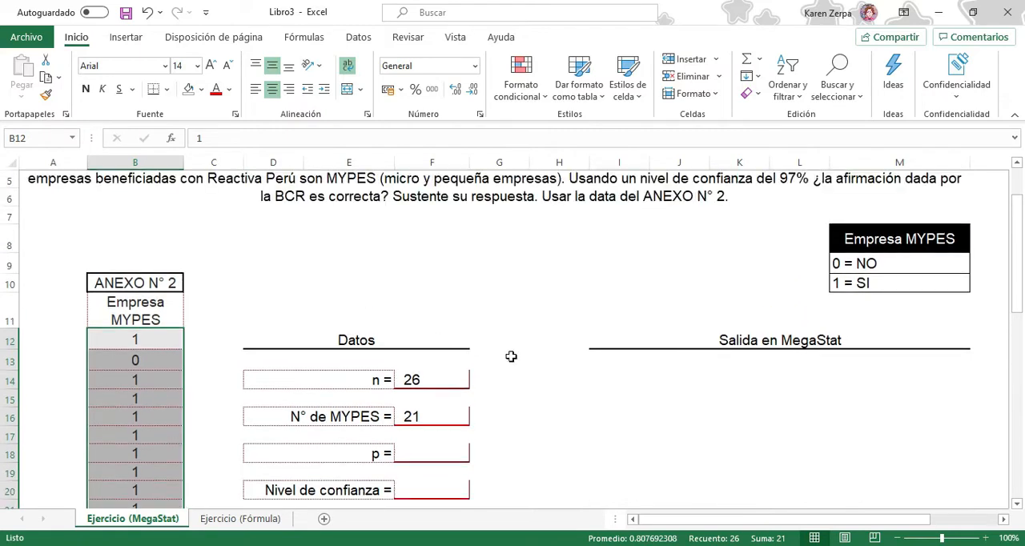
Calculate the proportion p in F18 by dividing the number of MYPES by n with =F16/F14
{"action": "scroll", "coordinate": [561, 368], "scroll_direction": "down", "scroll_amount": 1}
{"action": "left_click", "coordinate": [431, 415]}
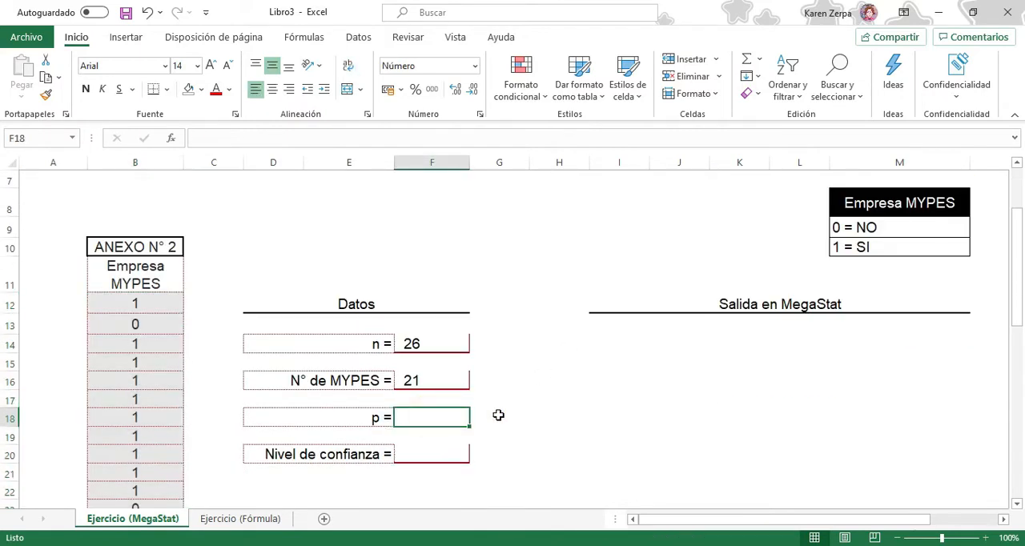
{"action": "scroll", "coordinate": [325, 339], "scroll_direction": "up", "scroll_amount": 2}
{"action": "scroll", "coordinate": [589, 427], "scroll_direction": "down", "scroll_amount": 2}
{"action": "type", "text": "="}
{"action": "left_click", "coordinate": [454, 381]}
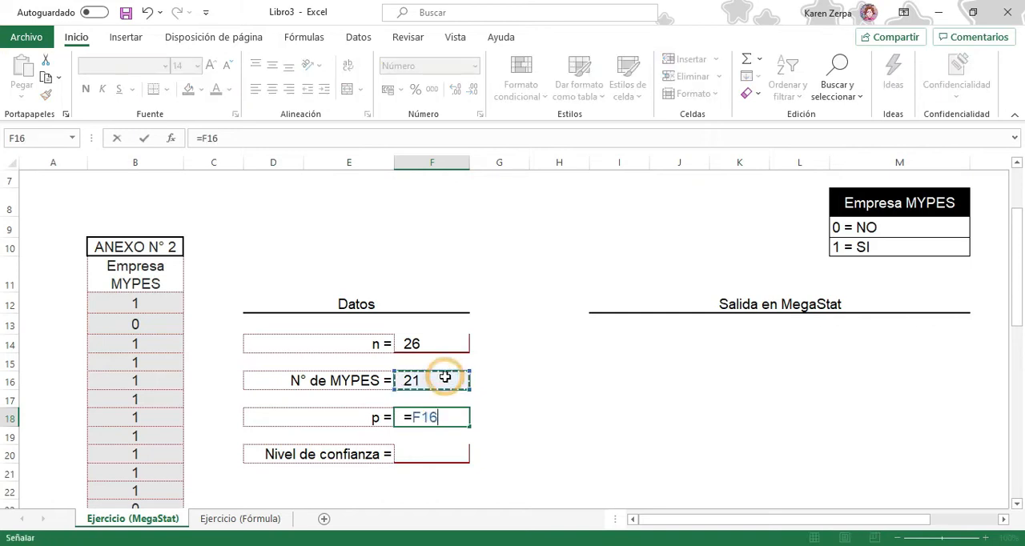
{"action": "type", "text": "/"}
{"action": "left_click", "coordinate": [411, 343]}
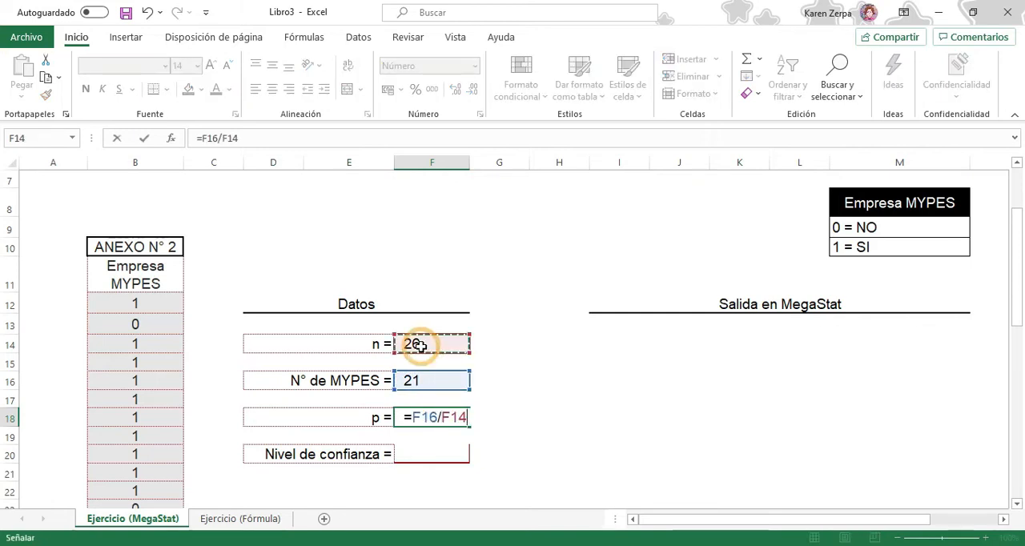
{"action": "key", "text": "Return"}
{"action": "left_click", "coordinate": [449, 420]}
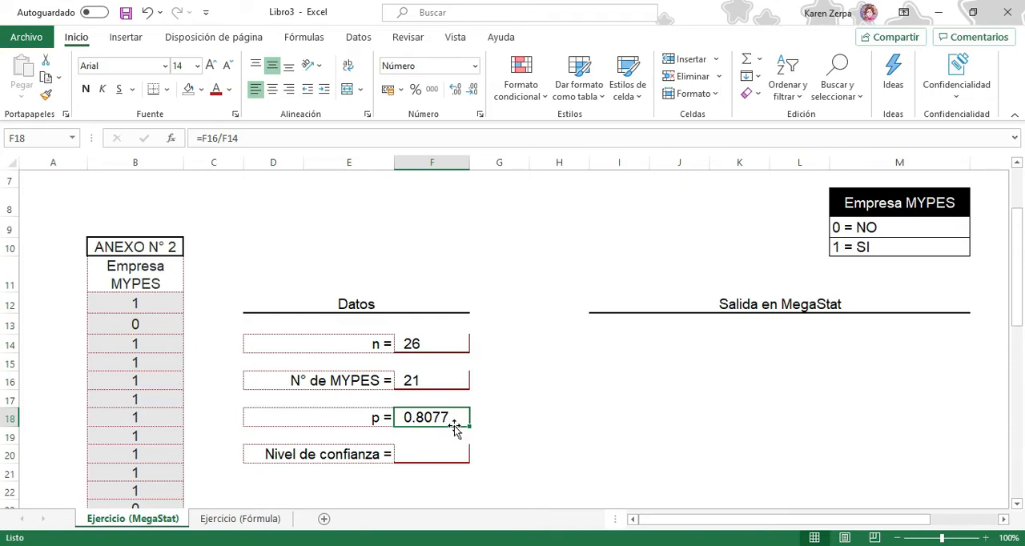
Check the confidence level stated in the exercise and enter 97% as Nivel de confianza in F20
{"action": "scroll", "coordinate": [661, 308], "scroll_direction": "up", "scroll_amount": 2}
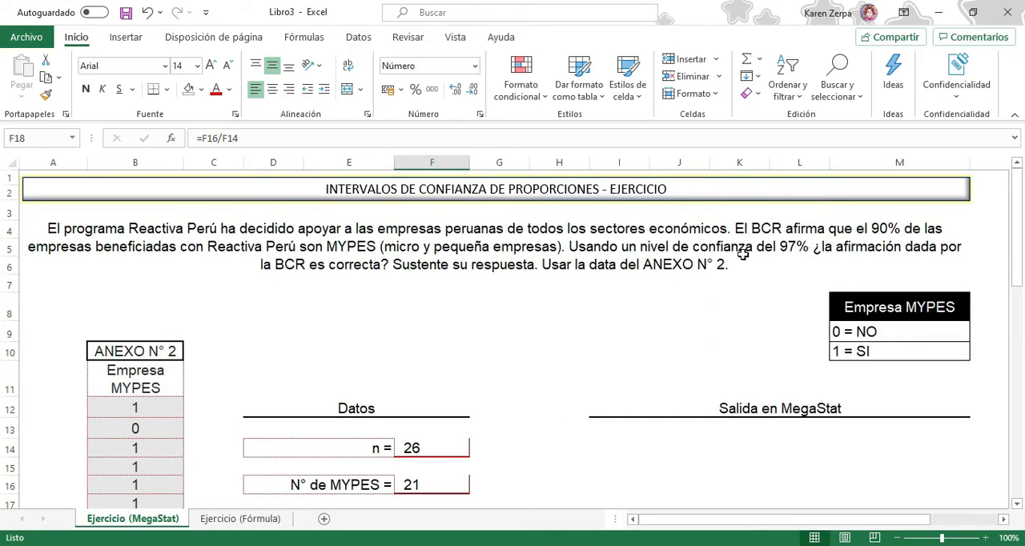
{"action": "scroll", "coordinate": [464, 394], "scroll_direction": "down", "scroll_amount": 2}
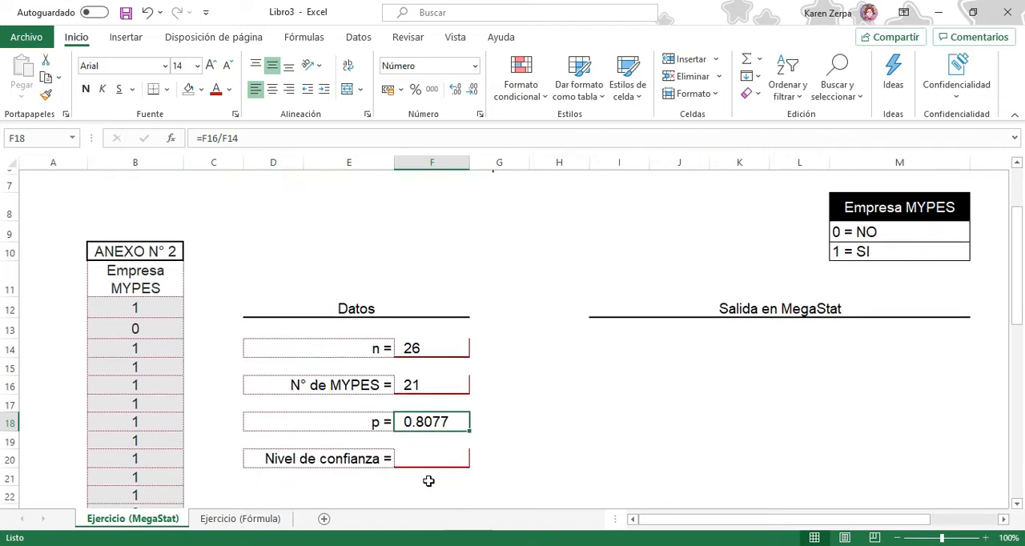
{"action": "left_click", "coordinate": [427, 455]}
{"action": "type", "text": "97"}
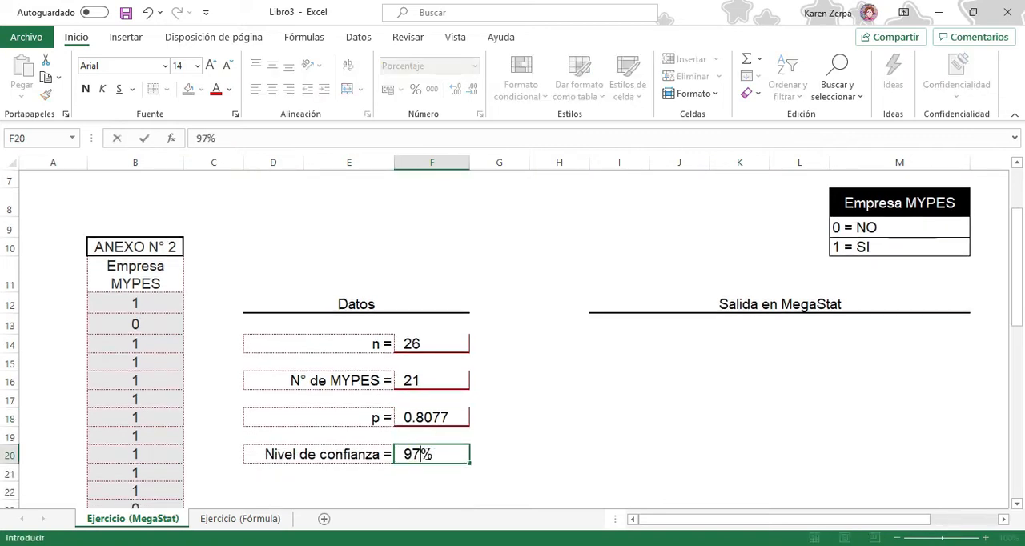
{"action": "key", "text": "Return"}
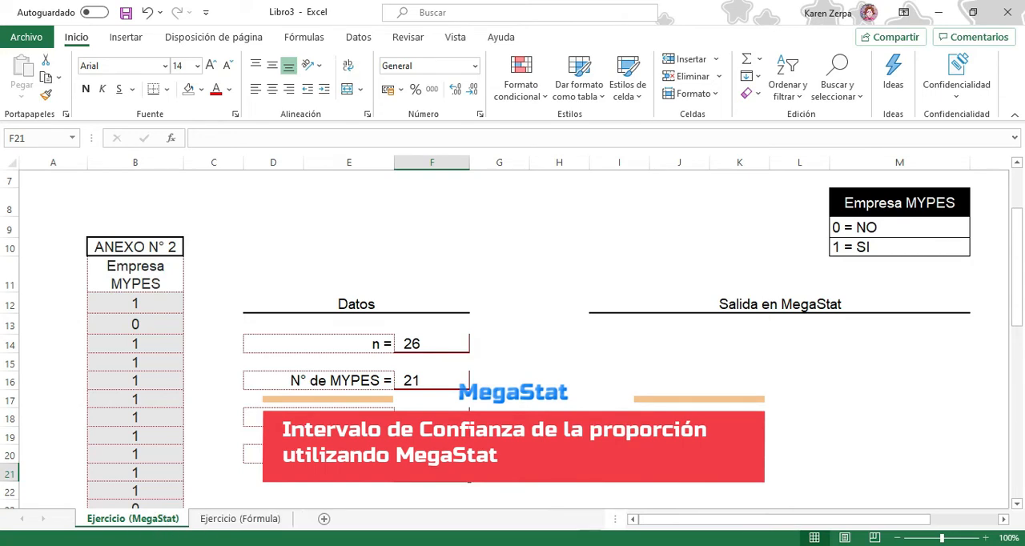
Open MegaStat's Confidence Intervals / Sample Size tool and switch it to the confidence interval for p
{"action": "scroll", "coordinate": [521, 455], "scroll_direction": "up", "scroll_amount": 2}
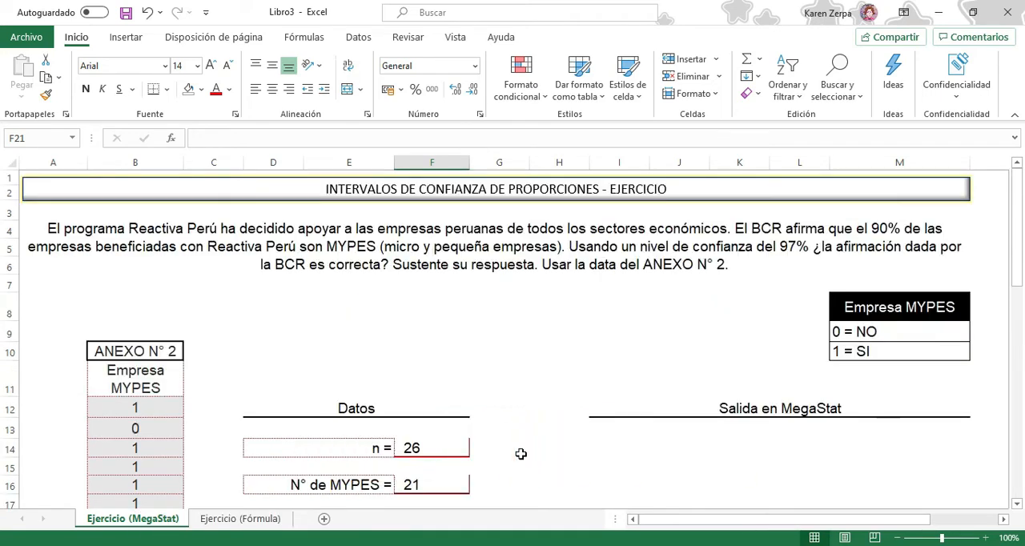
{"action": "left_click", "coordinate": [363, 42]}
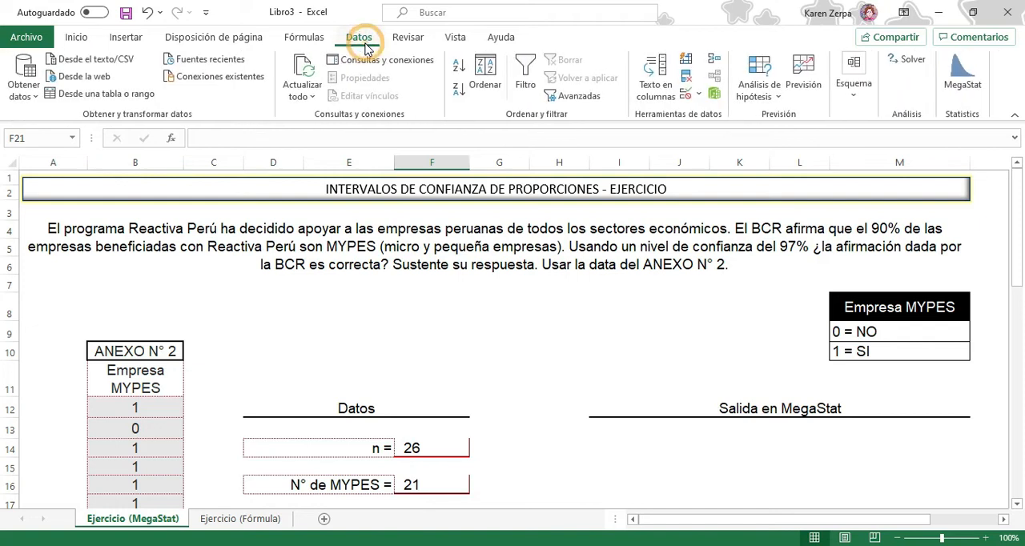
{"action": "left_click", "coordinate": [964, 80]}
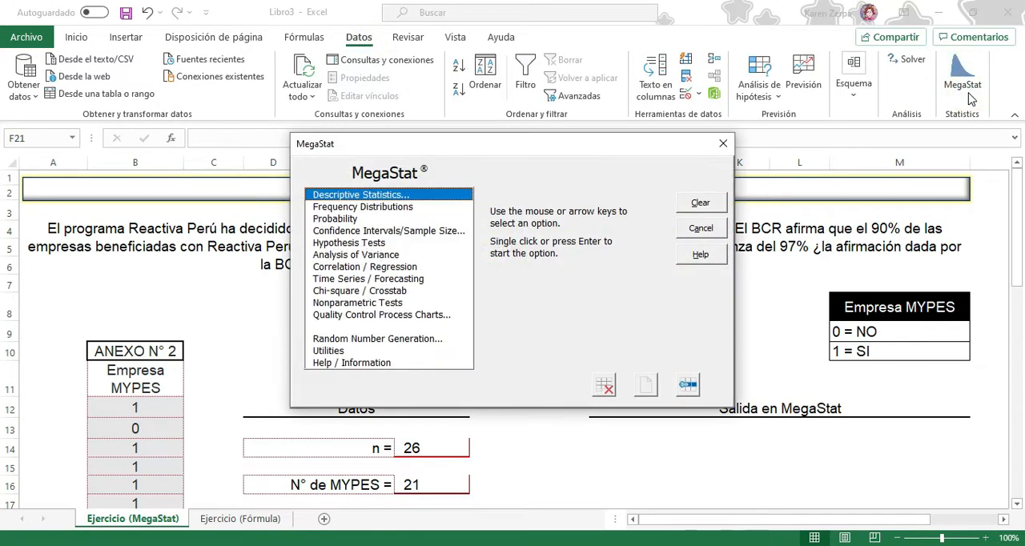
{"action": "left_click", "coordinate": [388, 232]}
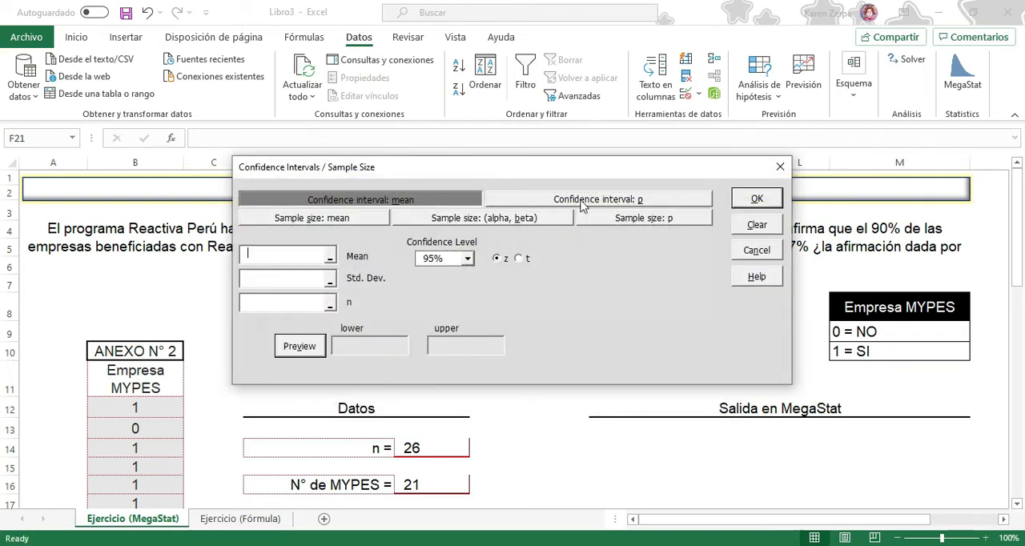
{"action": "left_click", "coordinate": [663, 205]}
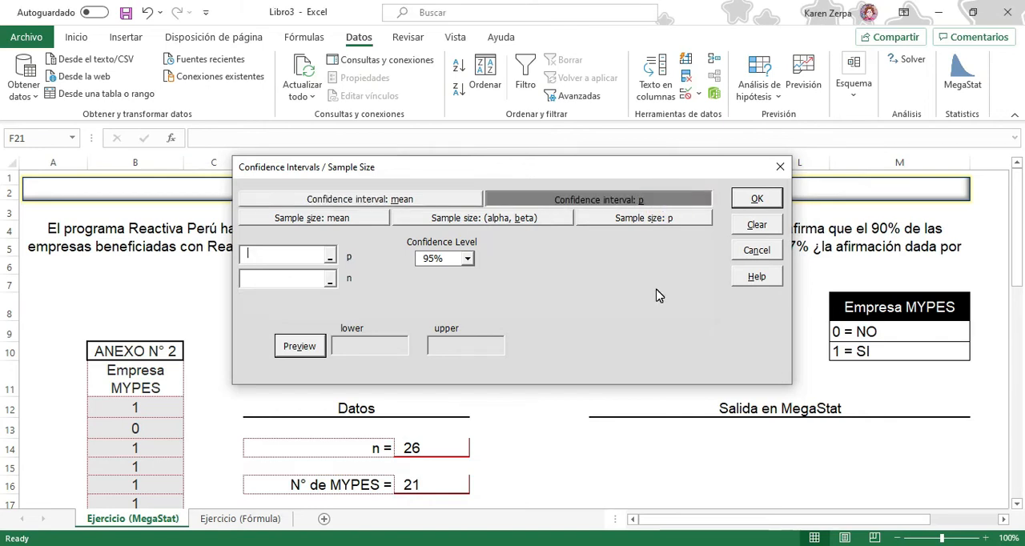
Enter 0.8077 as p and 26 as n for the proportion confidence interval
{"action": "scroll", "coordinate": [657, 296], "scroll_direction": "down", "scroll_amount": 1}
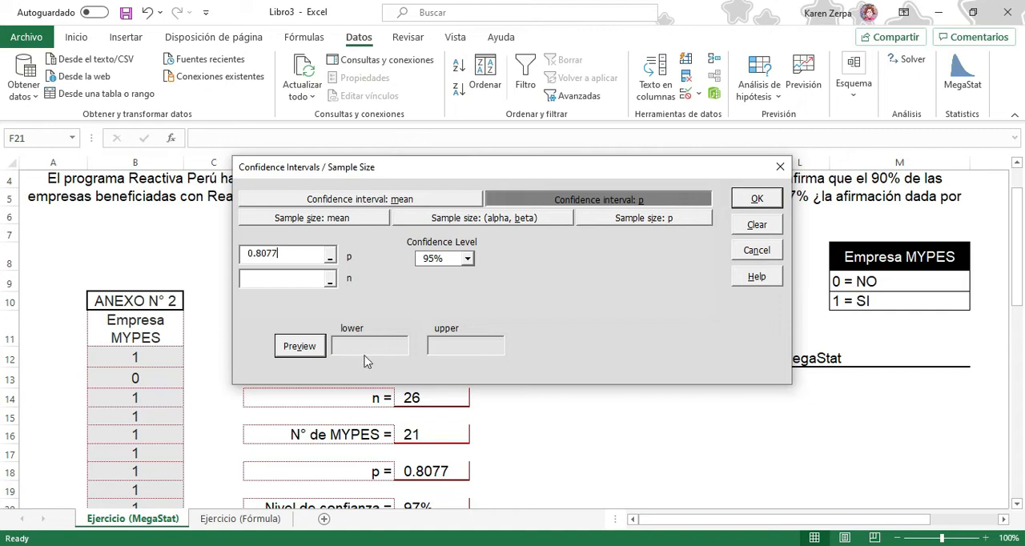
{"action": "left_click", "coordinate": [300, 280]}
{"action": "scroll", "coordinate": [453, 480], "scroll_direction": "down", "scroll_amount": 1}
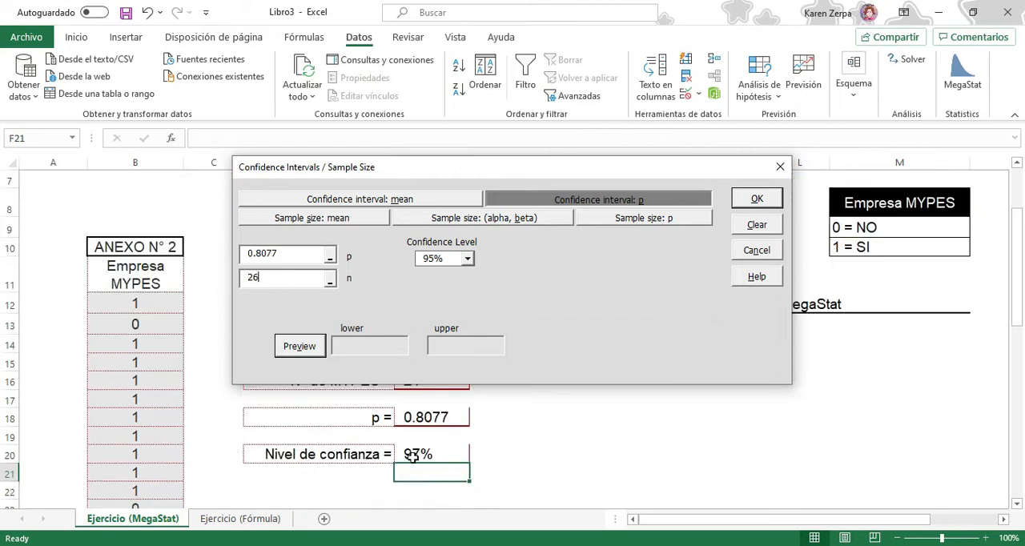
Set the confidence level to 97%, preview the interval limits and generate the MegaStat output
{"action": "left_click", "coordinate": [432, 258]}
{"action": "key", "text": "BackSpace"}
{"action": "left_click", "coordinate": [541, 308]}
{"action": "left_click", "coordinate": [292, 349]}
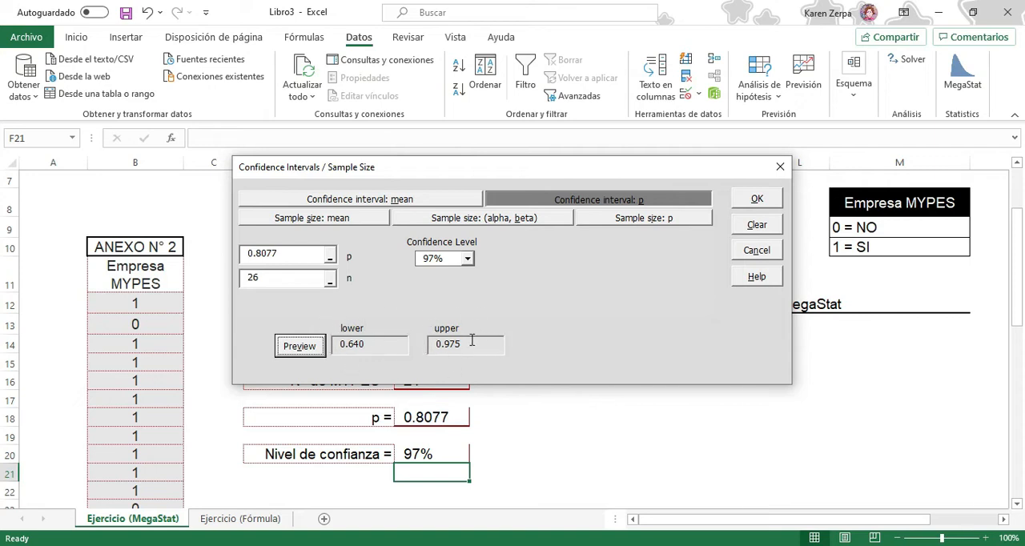
{"action": "left_click", "coordinate": [753, 202]}
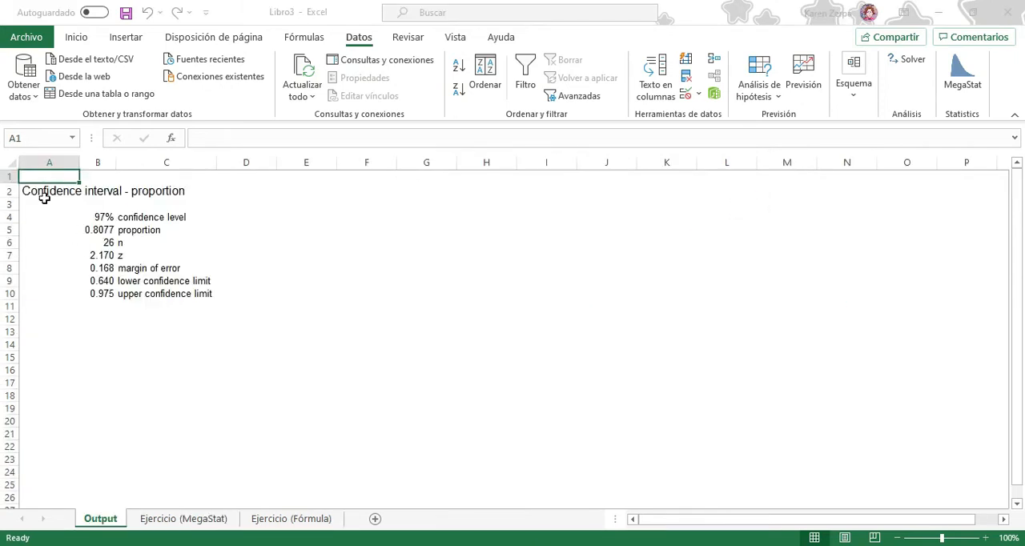
Copy the confidence interval results A2:C10 from the Output sheet to I13 on the Ejercicio (MegaStat) sheet
{"action": "left_click_drag", "start_coordinate": [41, 193], "coordinate": [207, 293]}
{"action": "key", "text": "ctrl+c"}
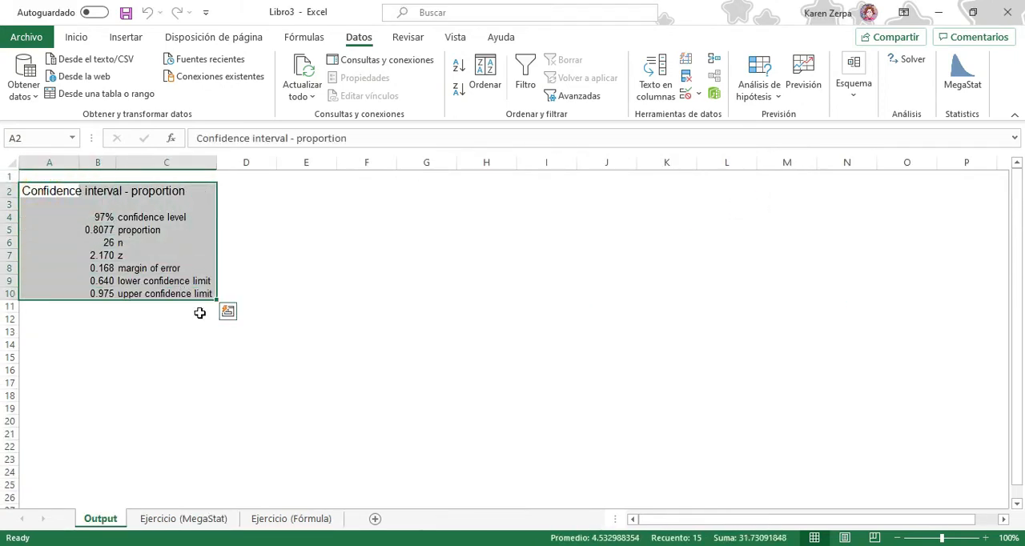
{"action": "left_click", "coordinate": [193, 520]}
{"action": "left_click", "coordinate": [616, 329]}
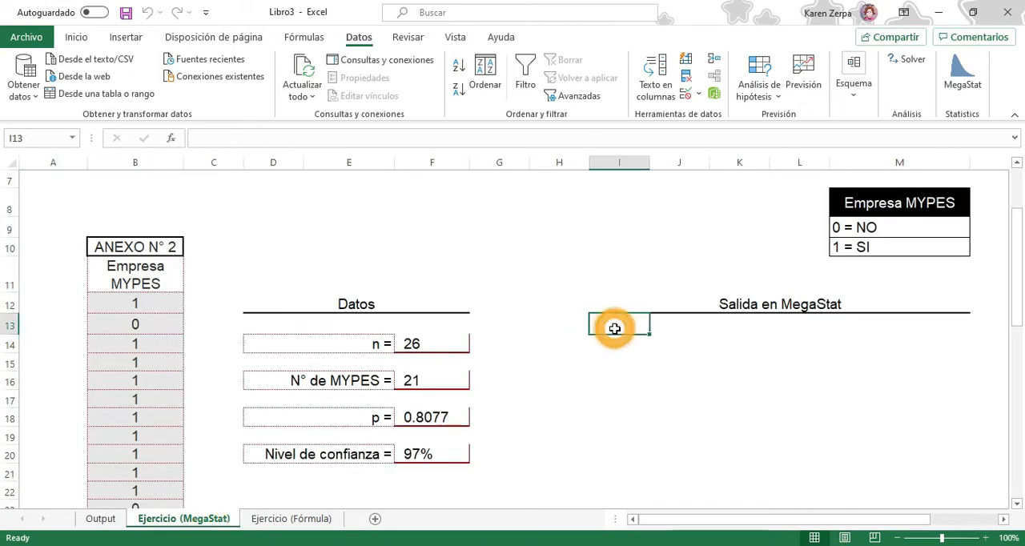
{"action": "key", "text": "ctrl+v"}
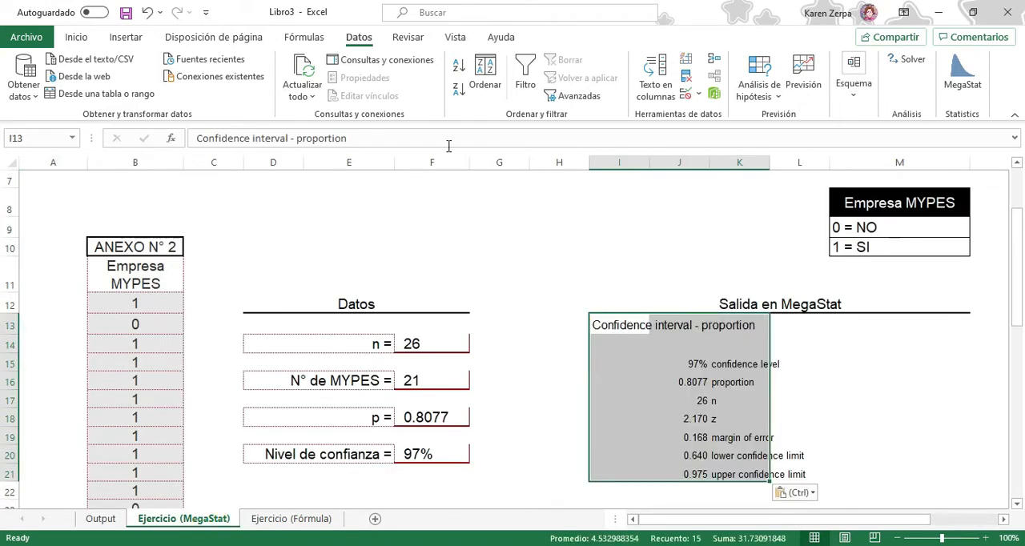
Enlarge the font of the pasted MegaStat output in I13:K21 to 14
{"action": "left_click", "coordinate": [77, 38]}
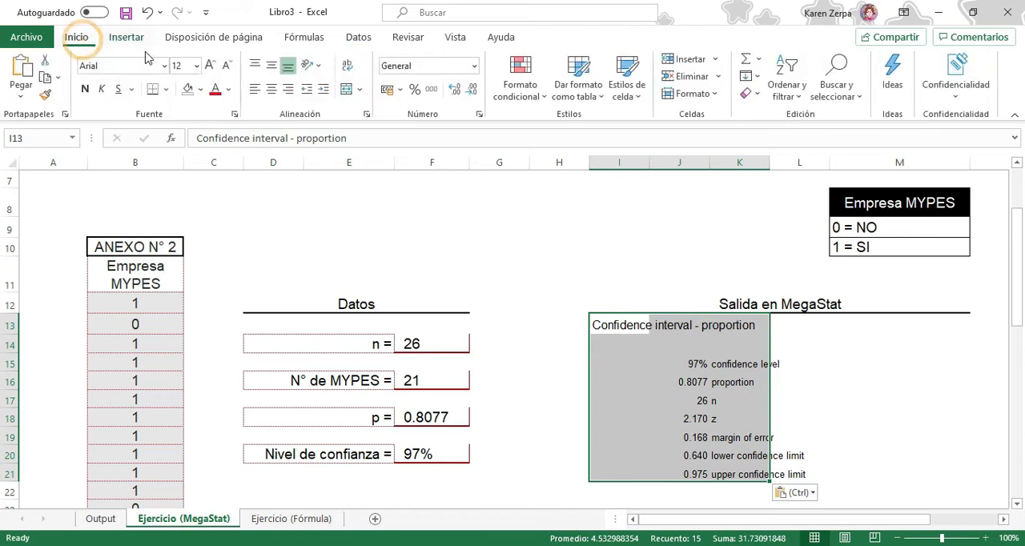
{"action": "left_click", "coordinate": [210, 65]}
{"action": "left_click", "coordinate": [833, 352]}
Highlight the lower and upper confidence limit rows, J20:M21, with a yellow fill
{"action": "scroll", "coordinate": [928, 391], "scroll_direction": "down", "scroll_amount": 1}
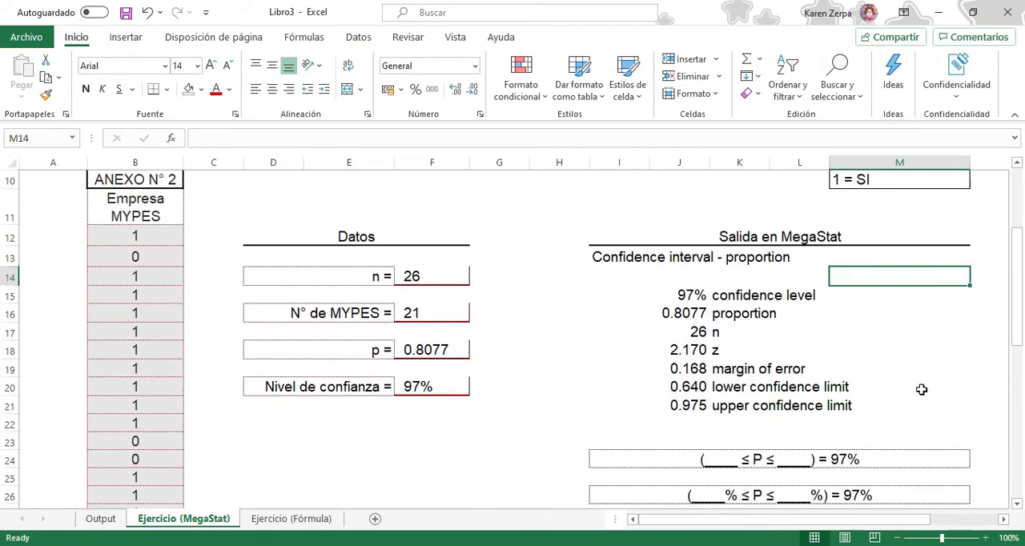
{"action": "left_click_drag", "start_coordinate": [681, 387], "coordinate": [853, 409]}
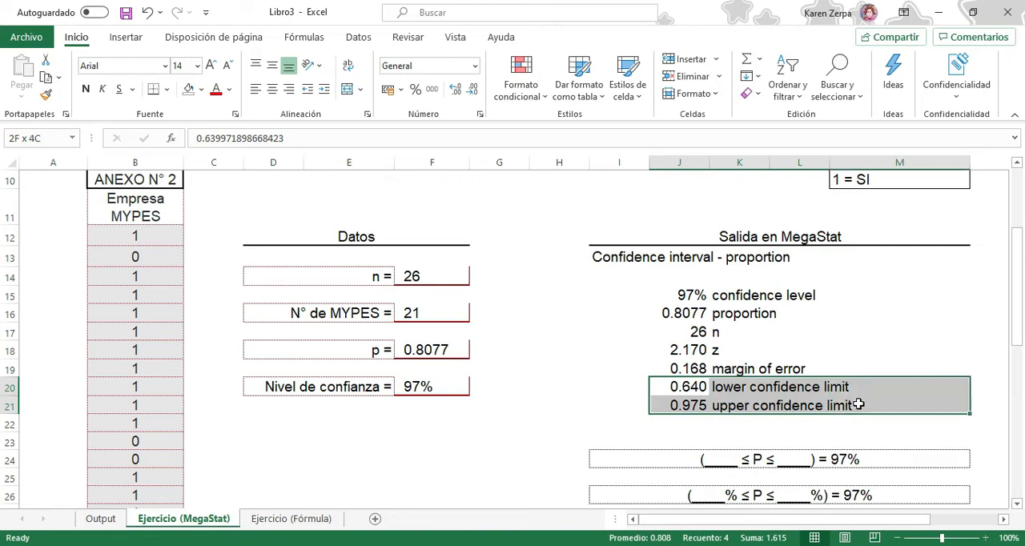
{"action": "left_click", "coordinate": [201, 89]}
{"action": "left_click", "coordinate": [228, 232]}
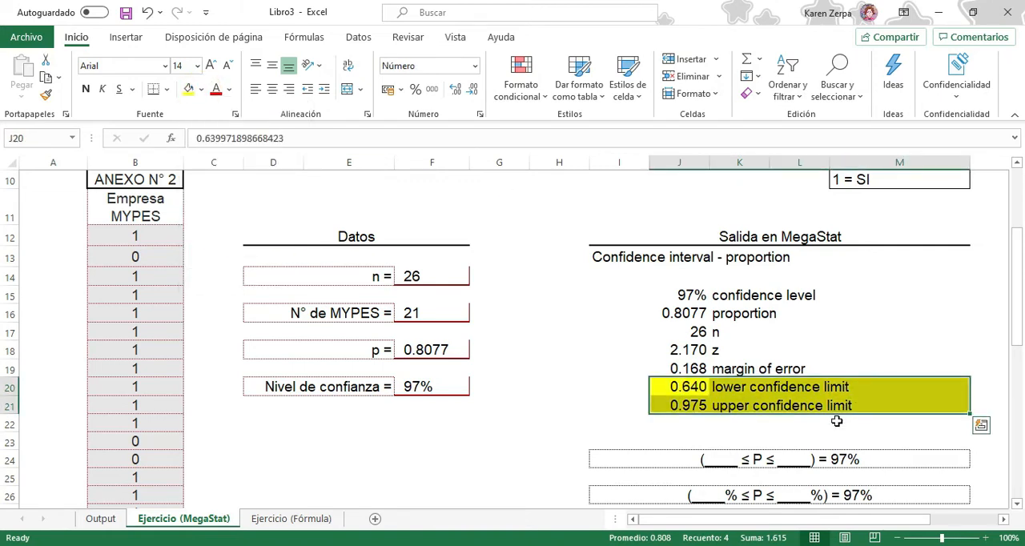
{"action": "left_click", "coordinate": [834, 409]}
{"action": "left_click_drag", "start_coordinate": [839, 389], "coordinate": [691, 385]}
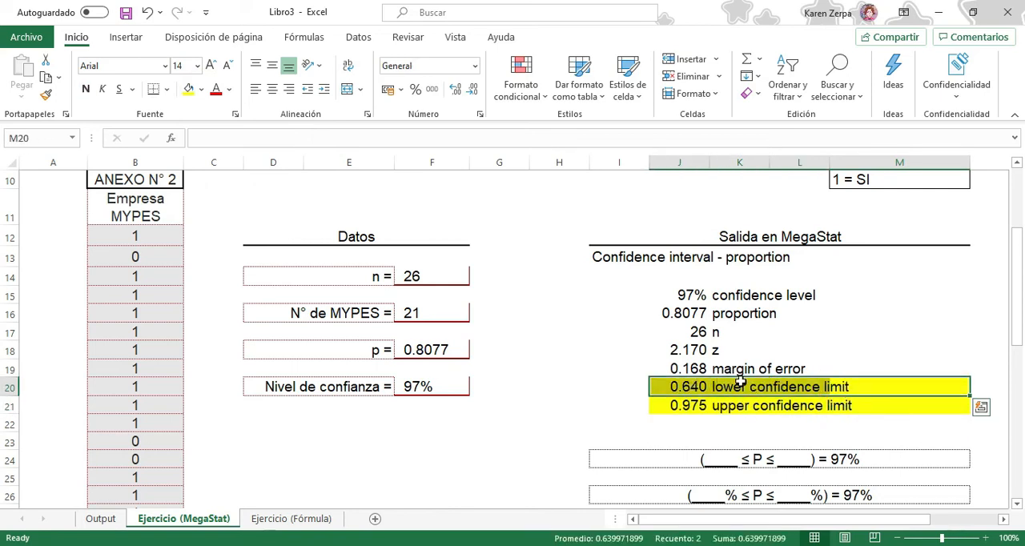
{"action": "left_click_drag", "start_coordinate": [742, 405], "coordinate": [689, 405]}
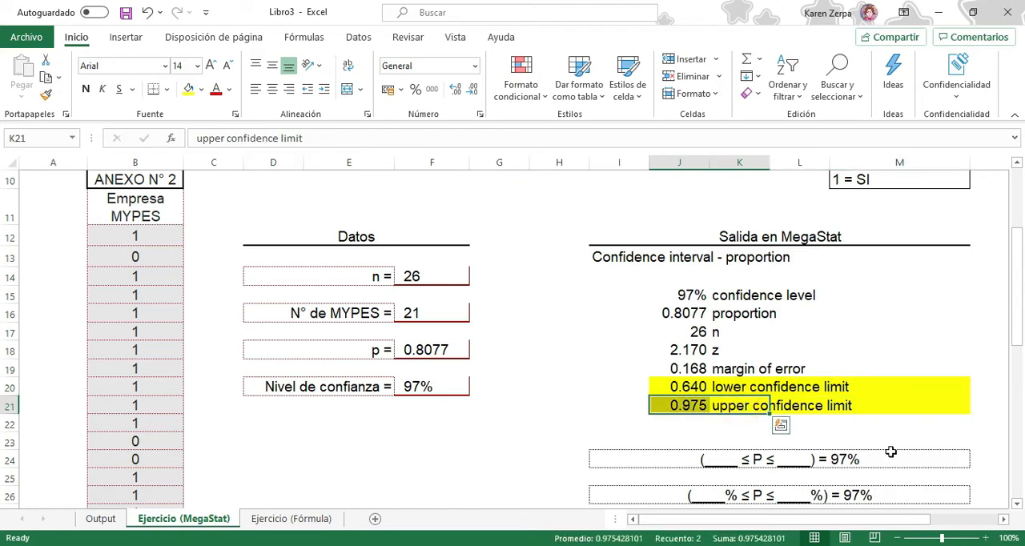
Fill the blanks of the interval in I24 so it reads (0.640 ≤ P ≤ 0.975) = 97%
{"action": "double_click", "coordinate": [733, 461]}
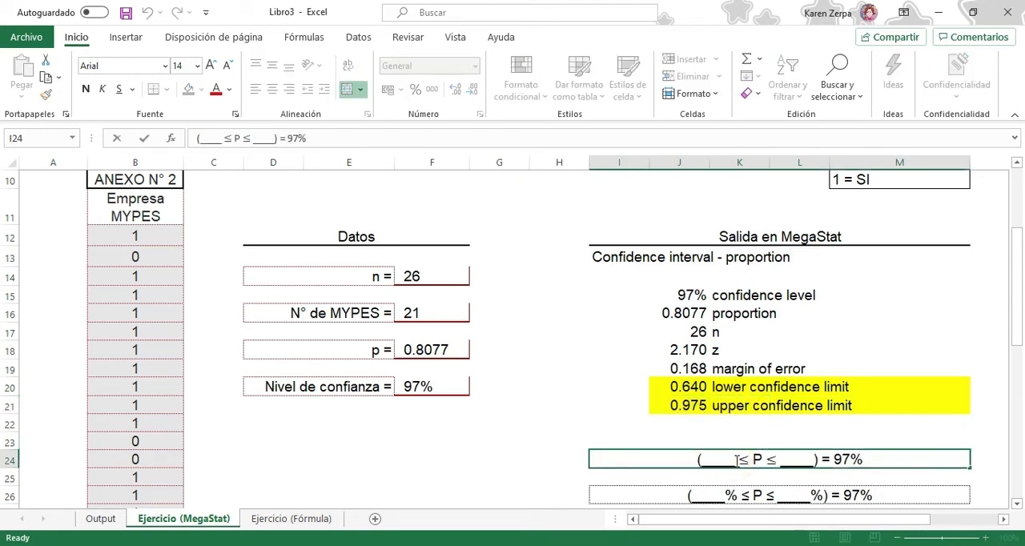
{"action": "left_click_drag", "start_coordinate": [735, 459], "coordinate": [711, 457]}
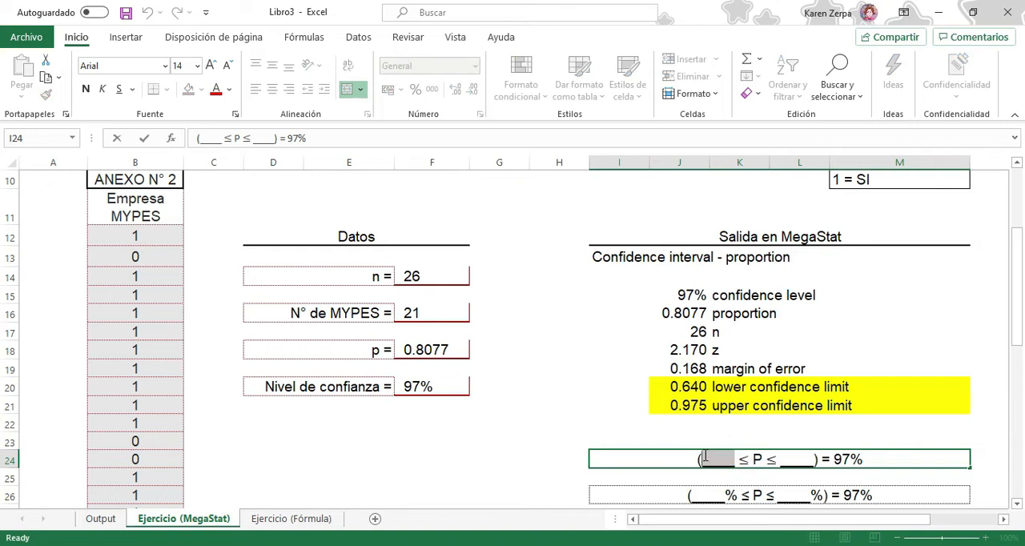
{"action": "type", "text": "0.640"}
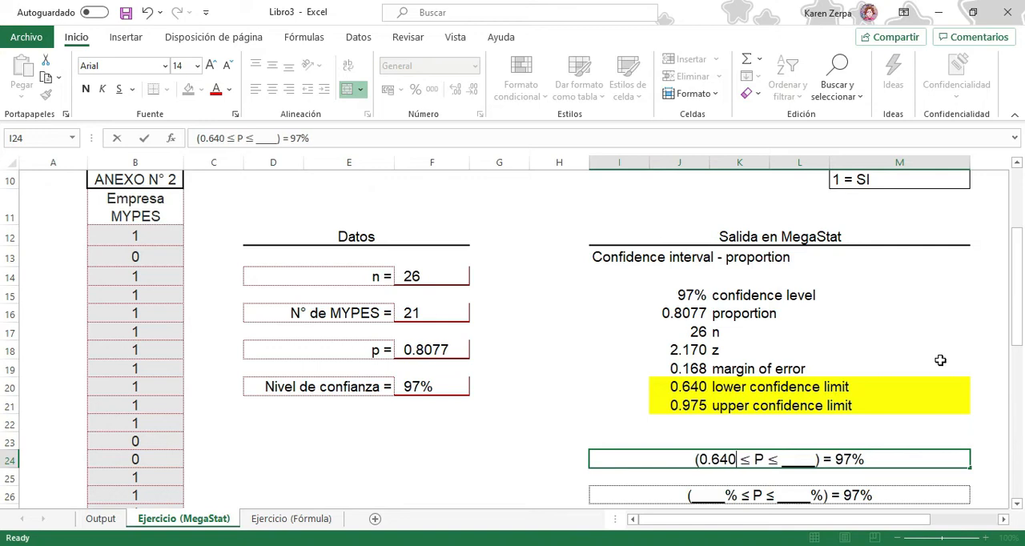
{"action": "left_click_drag", "start_coordinate": [785, 463], "coordinate": [815, 459]}
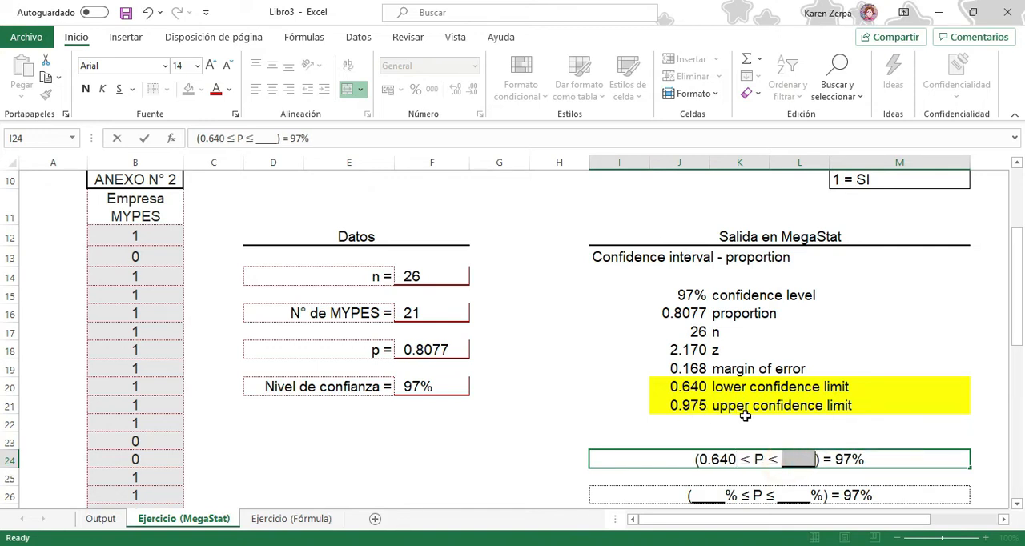
{"action": "type", "text": "0.975"}
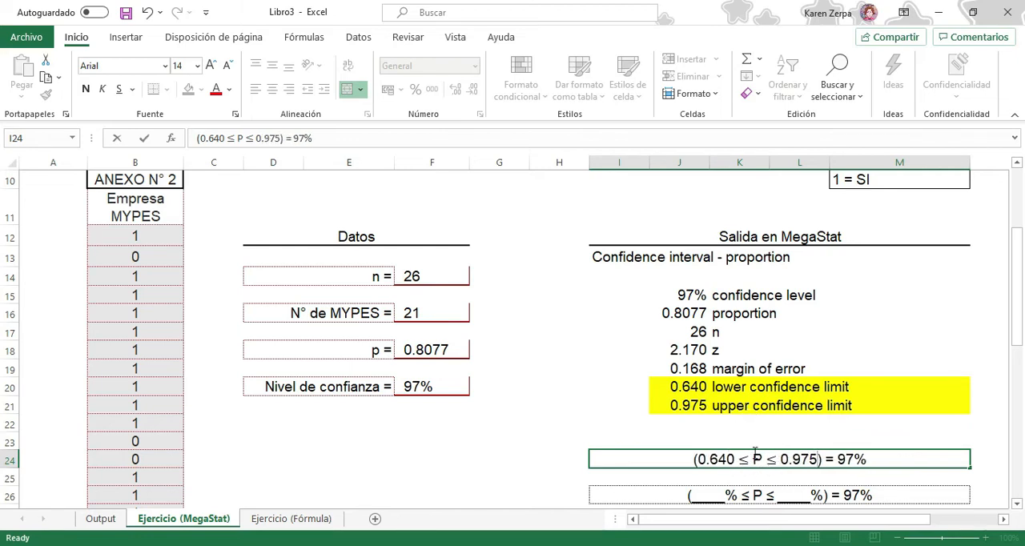
Complete the percentage form of the interval in I26 as (64% ≤ P ≤ 97.5%) = 97%
{"action": "double_click", "coordinate": [724, 496]}
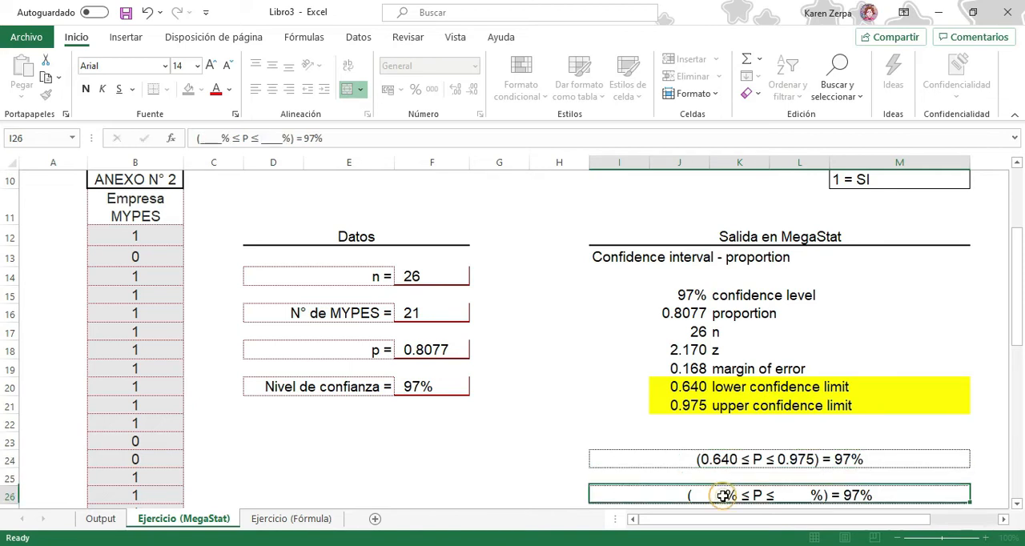
{"action": "left_click_drag", "start_coordinate": [723, 496], "coordinate": [690, 496]}
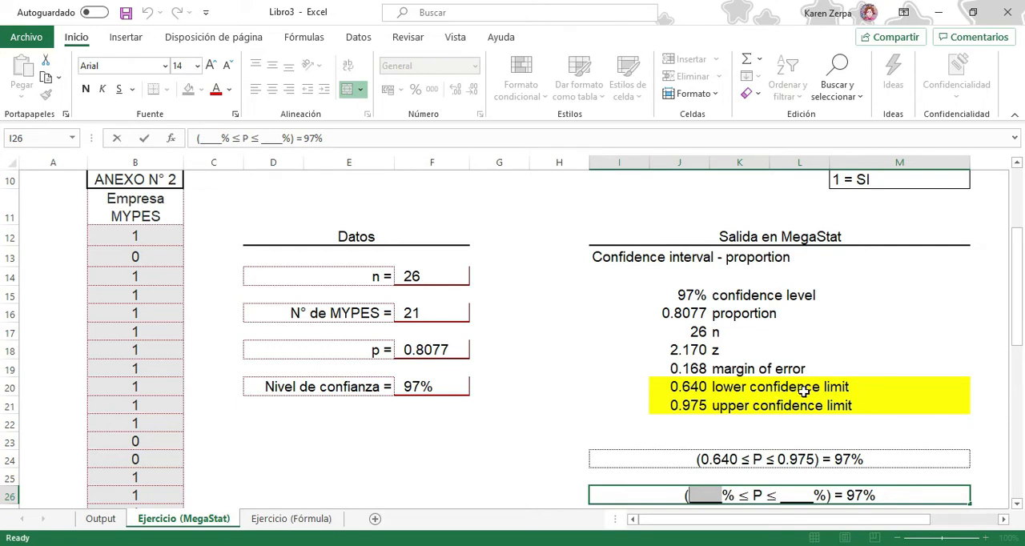
{"action": "type", "text": "64"}
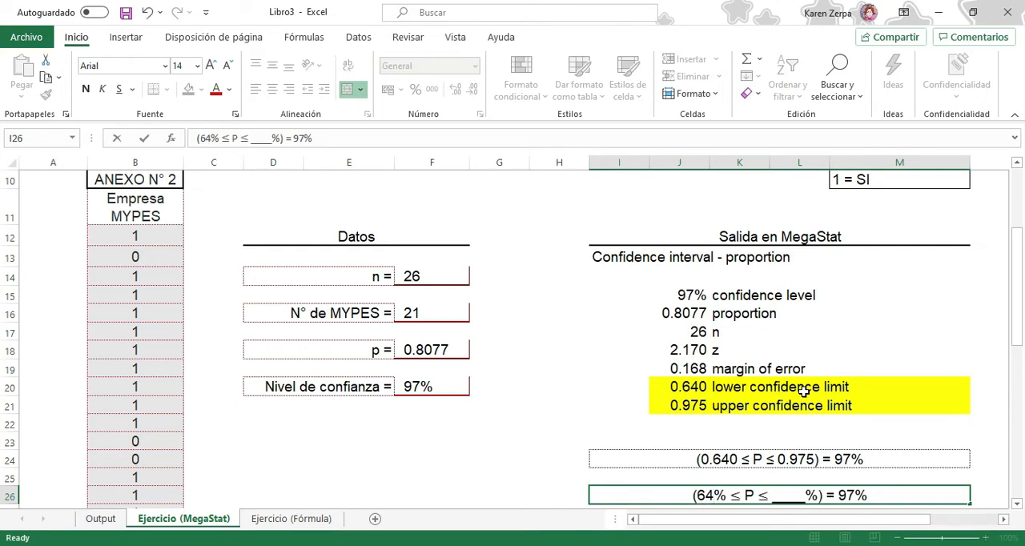
{"action": "left_click_drag", "start_coordinate": [806, 496], "coordinate": [773, 496]}
{"action": "type", "text": "97"}
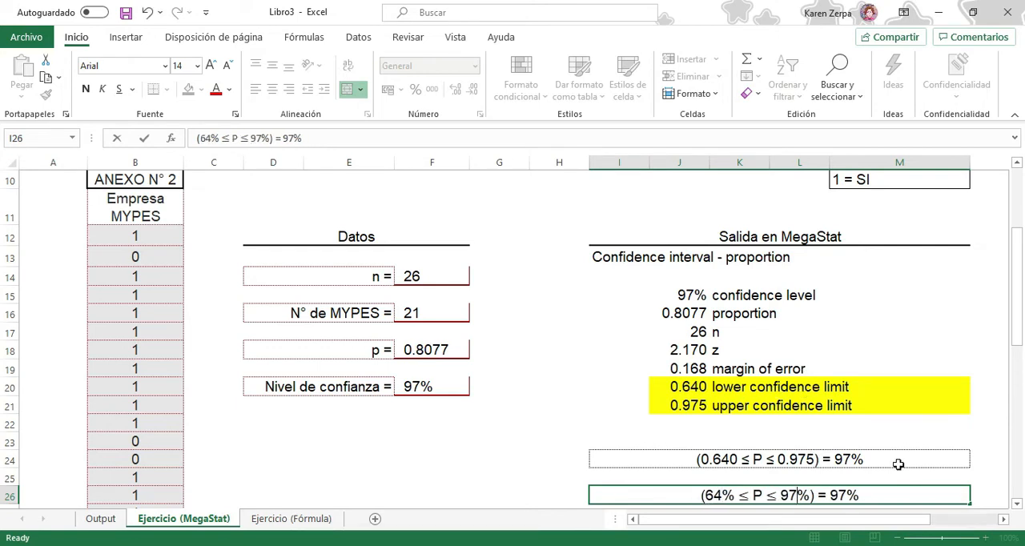
{"action": "type", "text": ".5"}
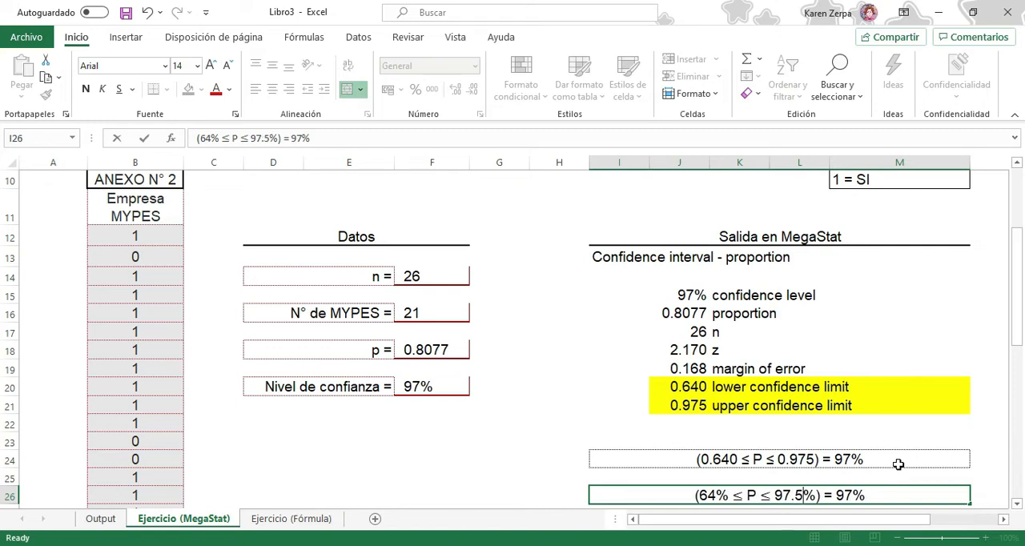
Review the population proportion P in the I26 interval and read the Interpretación text beneath it
{"action": "scroll", "coordinate": [899, 465], "scroll_direction": "down", "scroll_amount": 1}
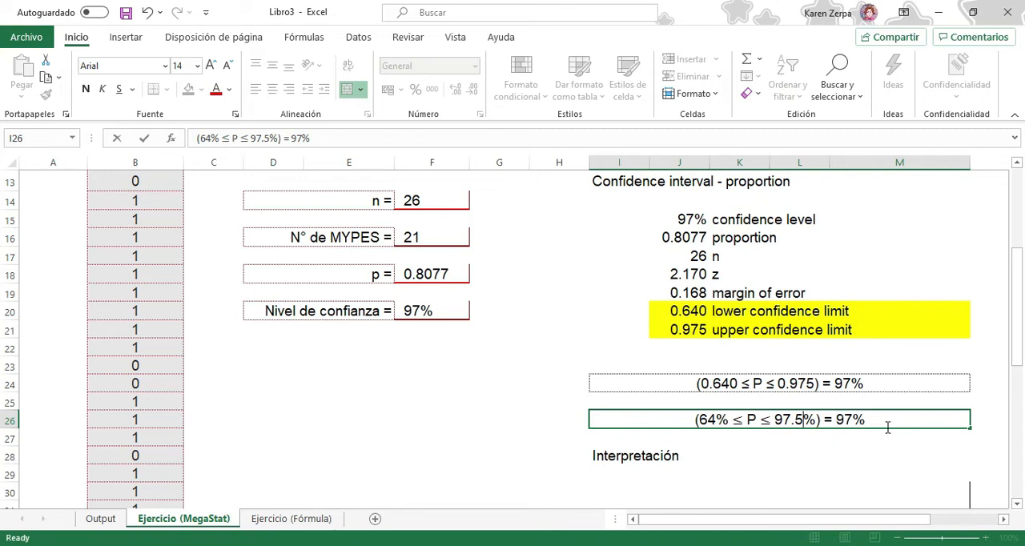
{"action": "double_click", "coordinate": [751, 419]}
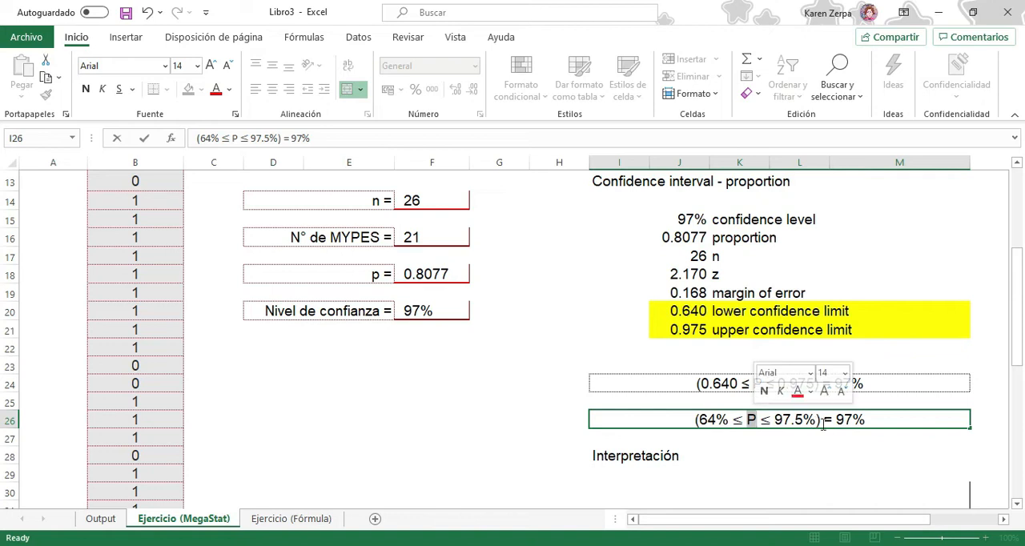
{"action": "scroll", "coordinate": [842, 442], "scroll_direction": "down", "scroll_amount": 2}
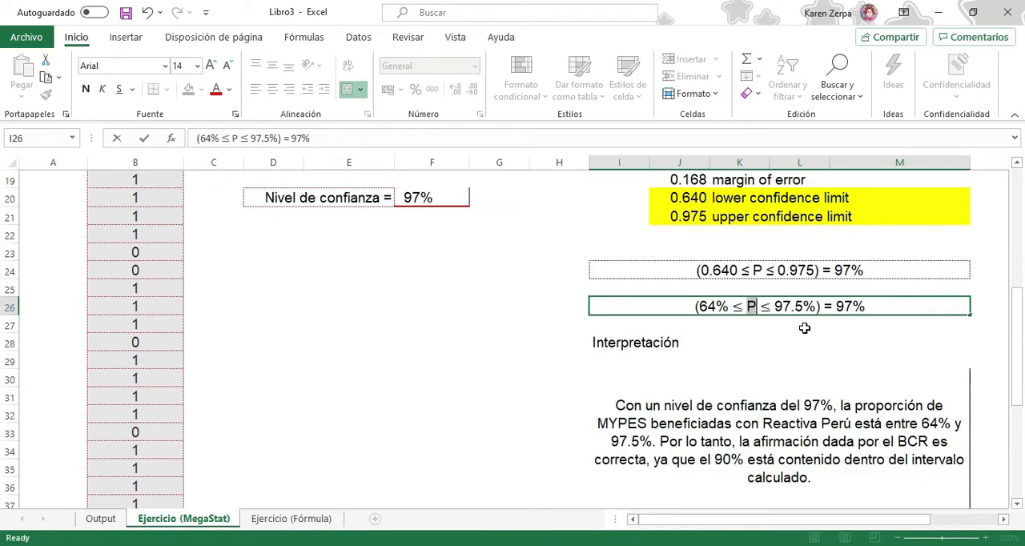
Reread the exercise statement and compare the BCR's 90% claim with the interval and Interpretación text on the Ejercicio (MegaStat) sheet
{"action": "scroll", "coordinate": [804, 328], "scroll_direction": "up", "scroll_amount": 6}
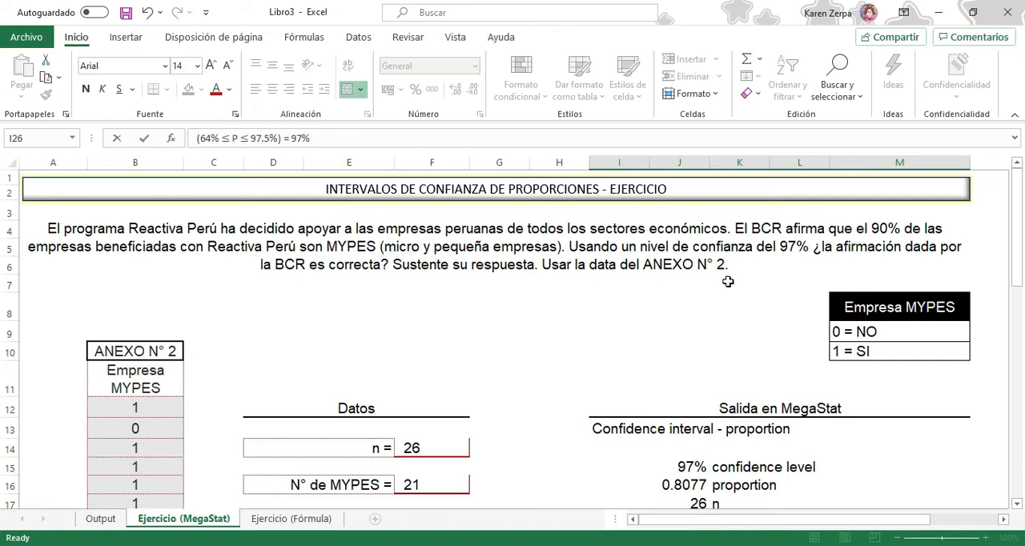
{"action": "scroll", "coordinate": [727, 281], "scroll_direction": "down", "scroll_amount": 4}
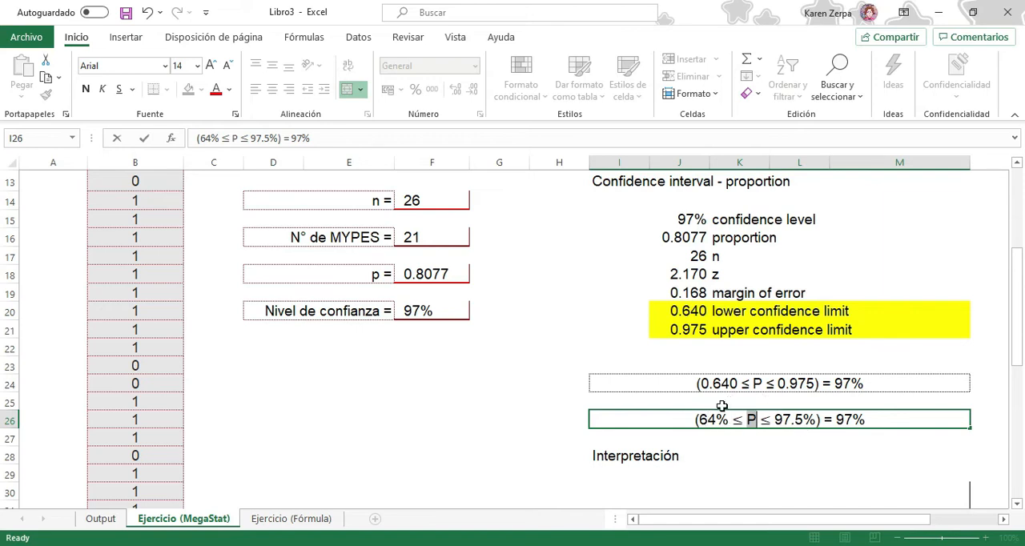
{"action": "scroll", "coordinate": [878, 421], "scroll_direction": "down", "scroll_amount": 2}
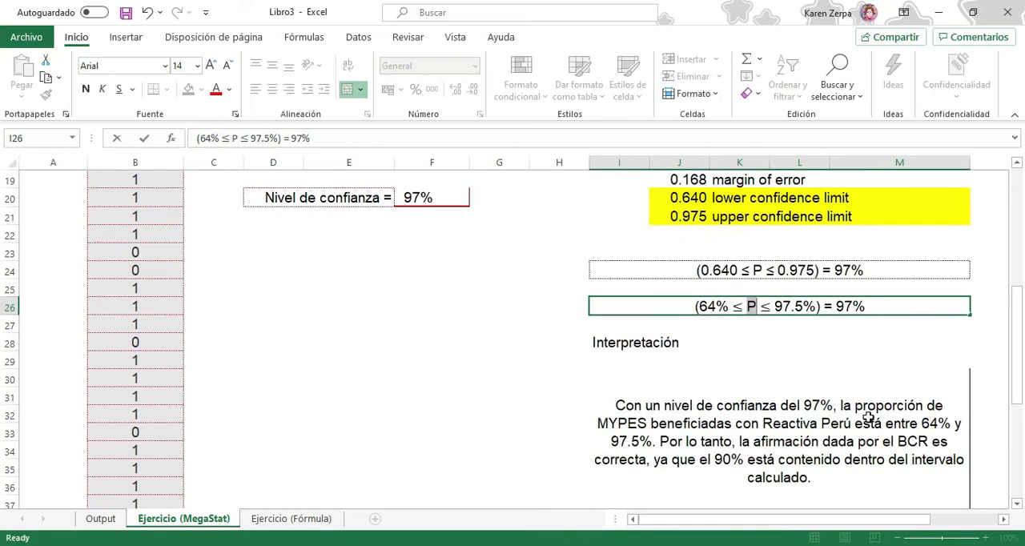
{"action": "left_click", "coordinate": [785, 433]}
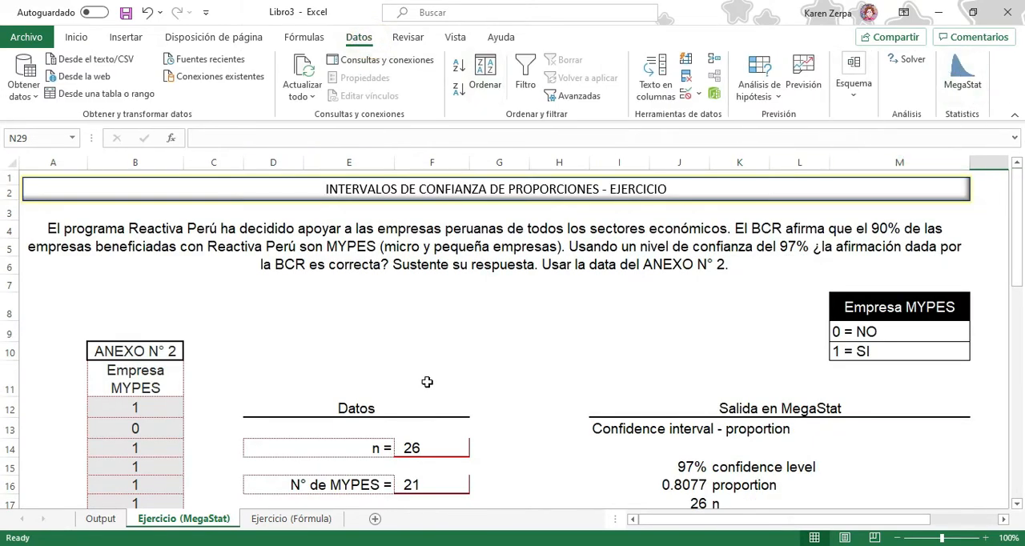
{"action": "scroll", "coordinate": [483, 379], "scroll_direction": "down", "scroll_amount": 3}
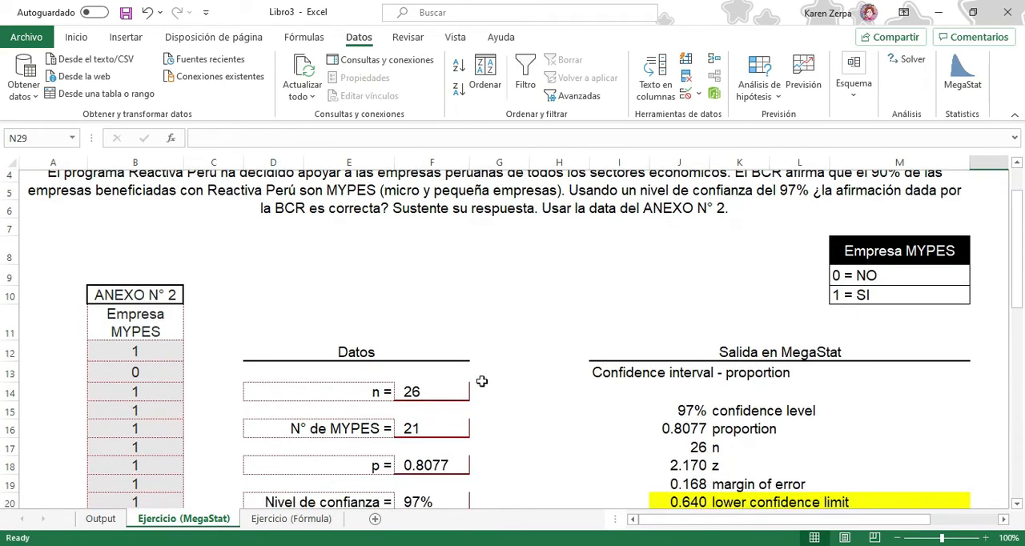
{"action": "scroll", "coordinate": [483, 383], "scroll_direction": "up", "scroll_amount": 3}
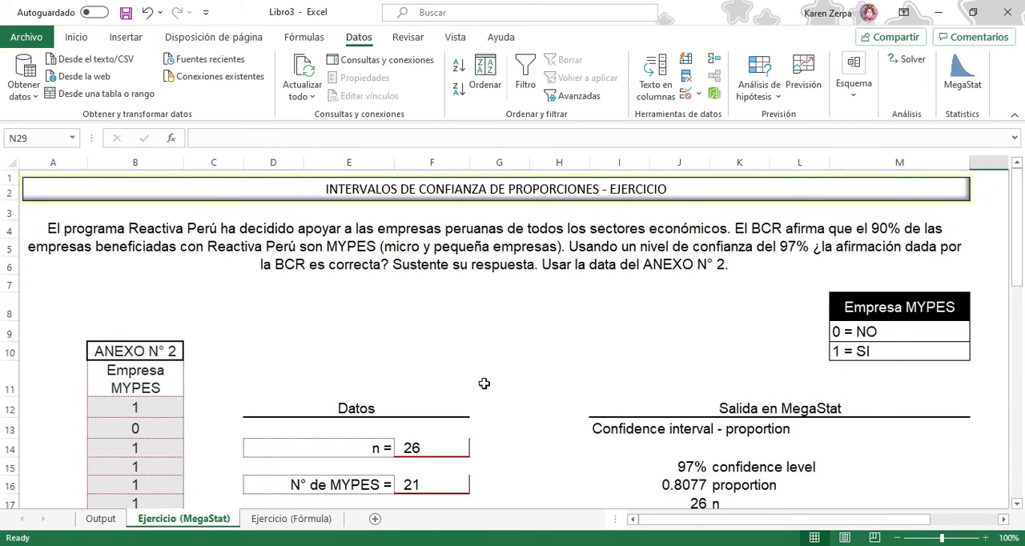
Switch to the Ejercicio (Fórmula) sheet and examine the terms of the interval formula under Cálculo de la fórmula
{"action": "left_click", "coordinate": [315, 520]}
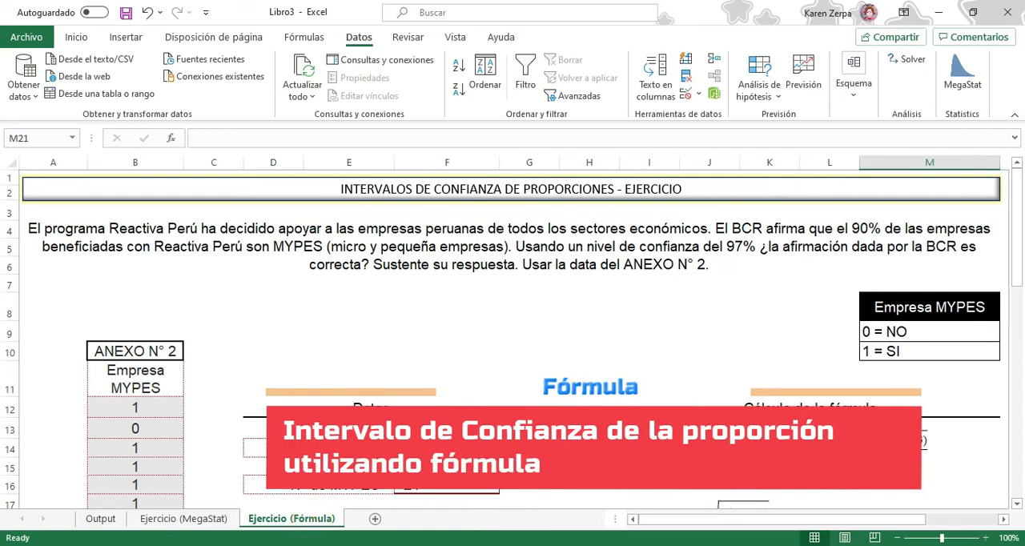
{"action": "left_click", "coordinate": [914, 471]}
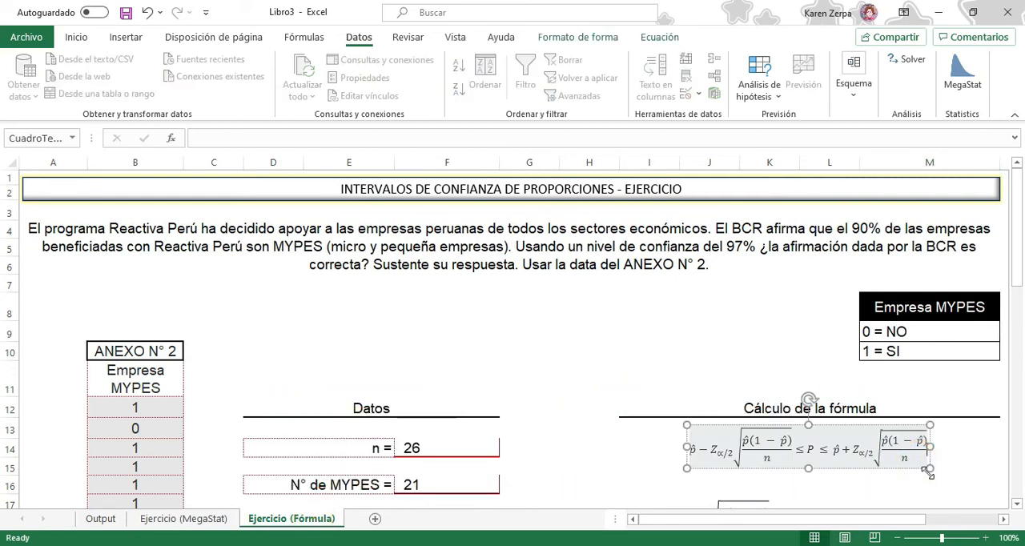
{"action": "left_click", "coordinate": [913, 471]}
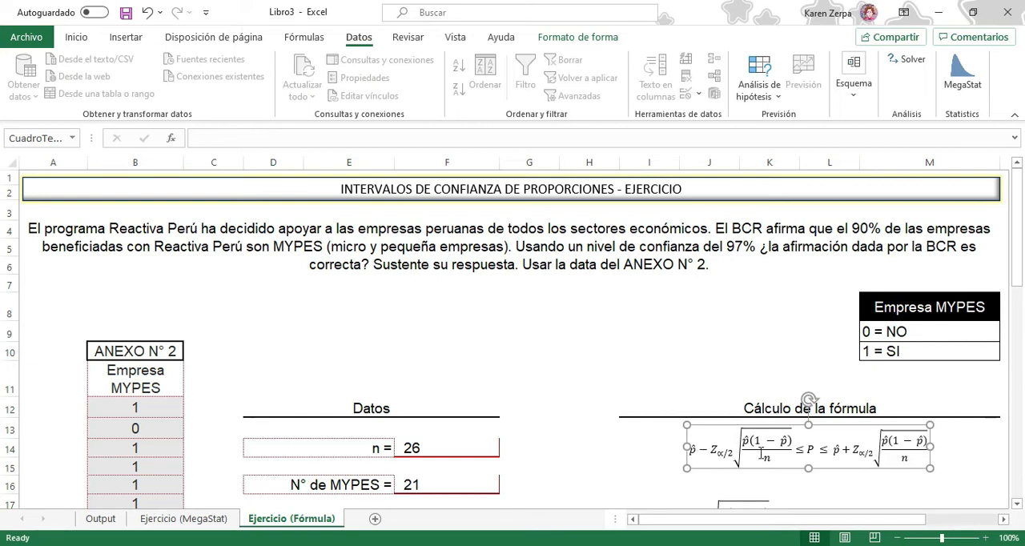
{"action": "left_click", "coordinate": [692, 451]}
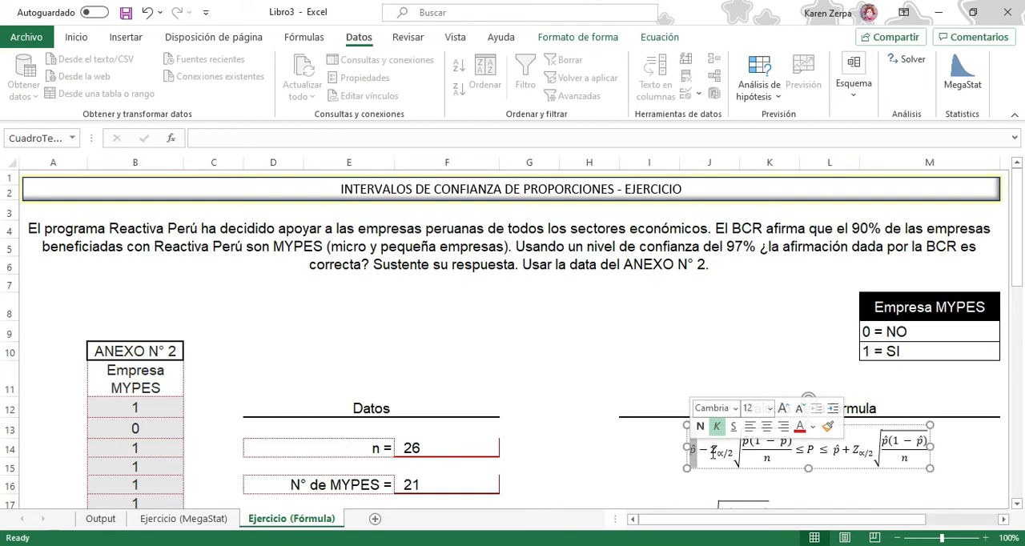
{"action": "left_click_drag", "start_coordinate": [714, 450], "coordinate": [793, 451]}
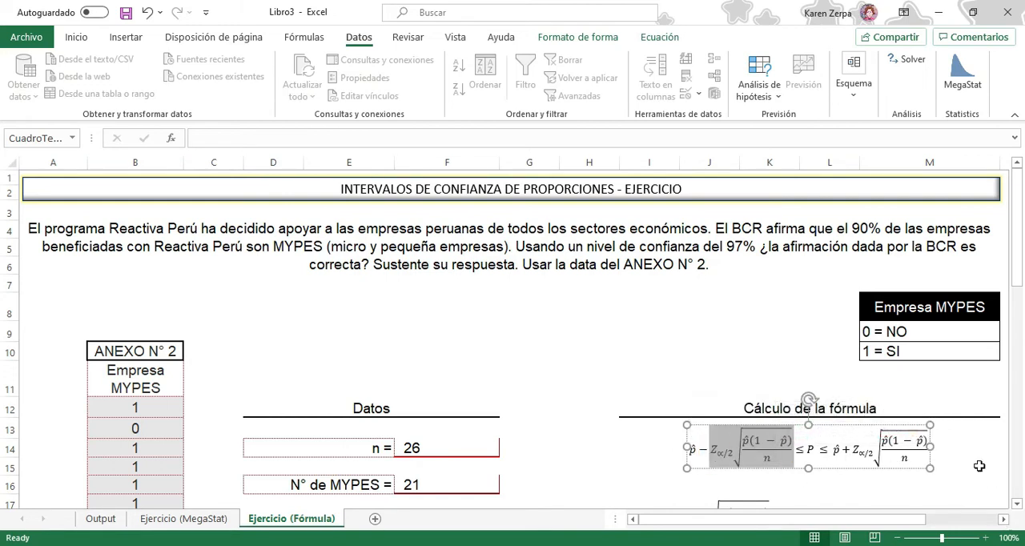
{"action": "left_click_drag", "start_coordinate": [833, 451], "coordinate": [843, 455]}
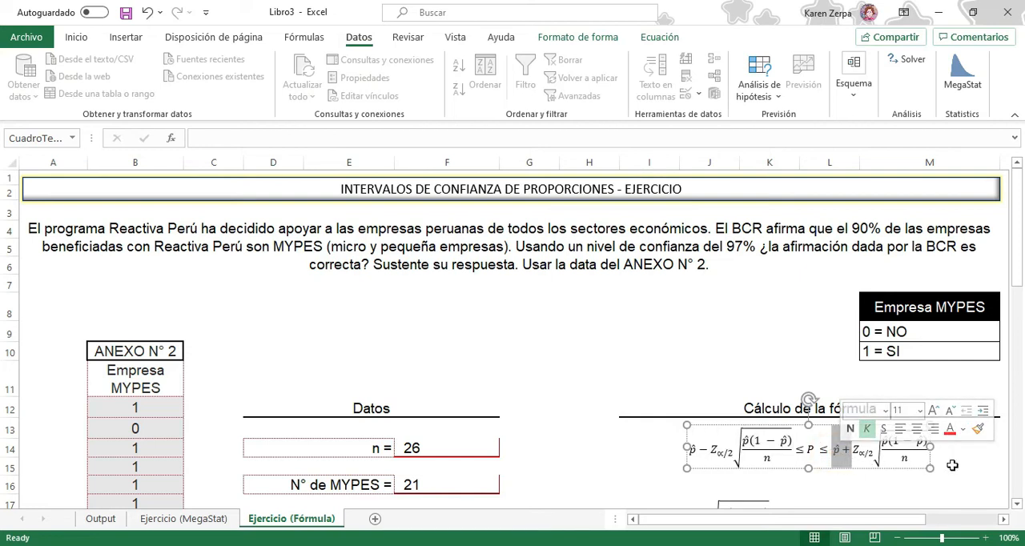
{"action": "left_click", "coordinate": [991, 497]}
{"action": "scroll", "coordinate": [991, 497], "scroll_direction": "down", "scroll_amount": 2}
{"action": "left_click", "coordinate": [855, 355]}
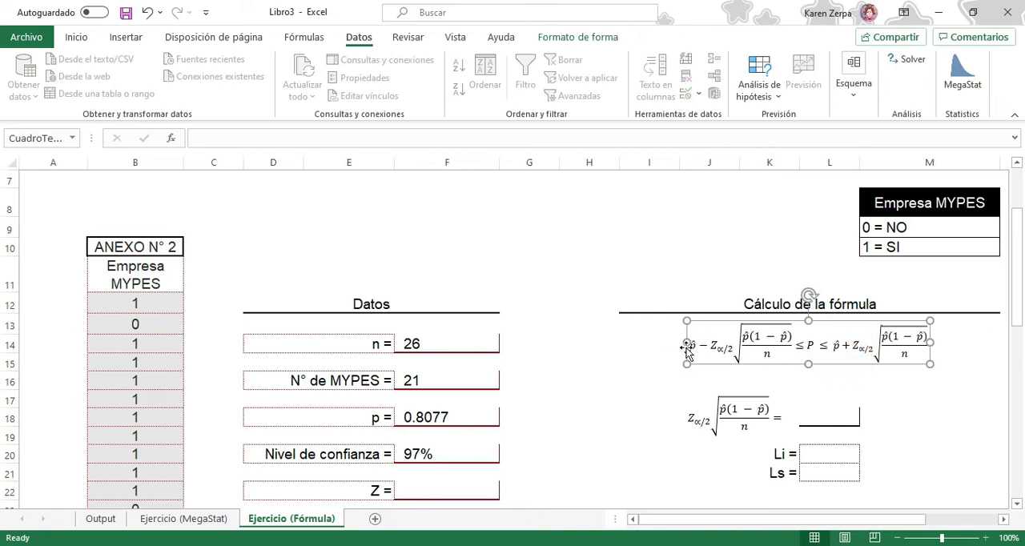
Check the sample size formula in F14 against the ANEXO N° 2 data in B12:B37
{"action": "scroll", "coordinate": [702, 347], "scroll_direction": "down", "scroll_amount": 1}
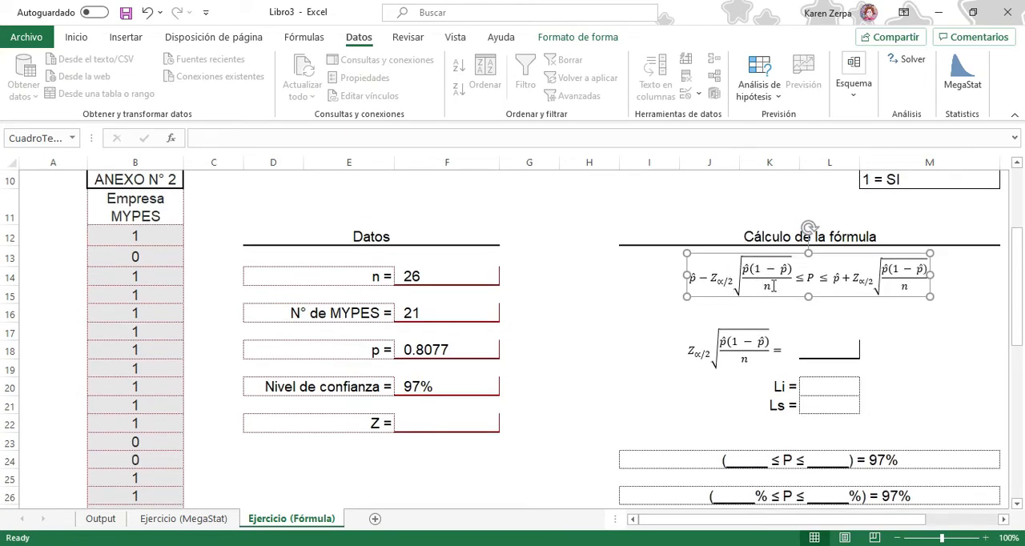
{"action": "scroll", "coordinate": [549, 365], "scroll_direction": "up", "scroll_amount": 2}
{"action": "scroll", "coordinate": [505, 401], "scroll_direction": "up", "scroll_amount": 1}
{"action": "scroll", "coordinate": [448, 401], "scroll_direction": "down", "scroll_amount": 1}
{"action": "left_click", "coordinate": [443, 400]}
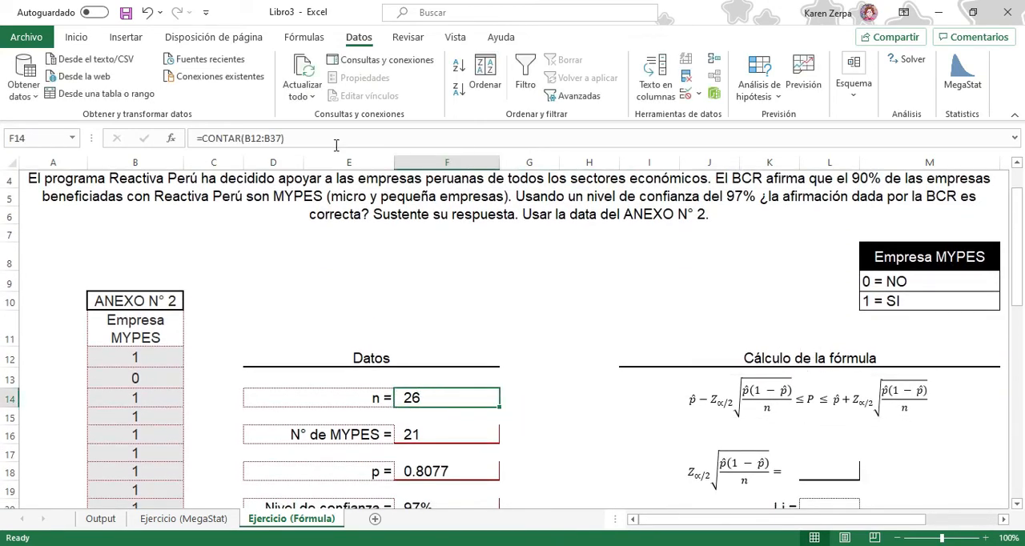
{"action": "left_click", "coordinate": [132, 365]}
{"action": "key", "text": "ctrl+shift+Down"}
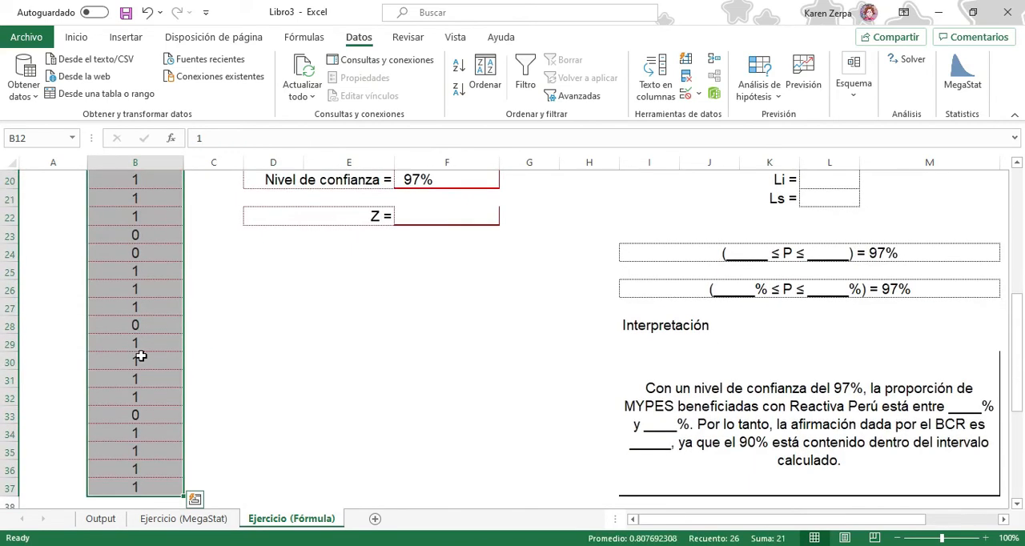
{"action": "scroll", "coordinate": [137, 357], "scroll_direction": "up", "scroll_amount": 5}
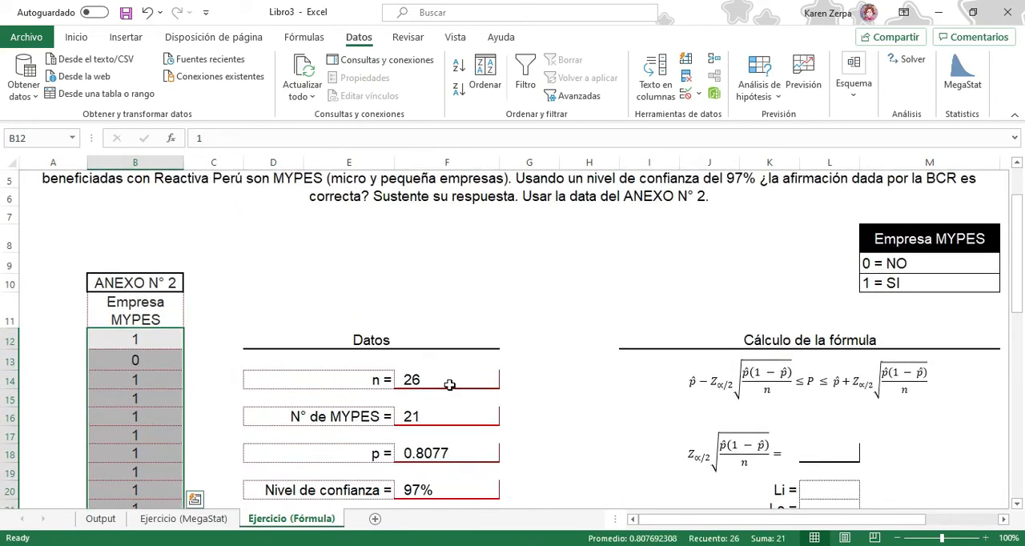
{"action": "left_click", "coordinate": [450, 386]}
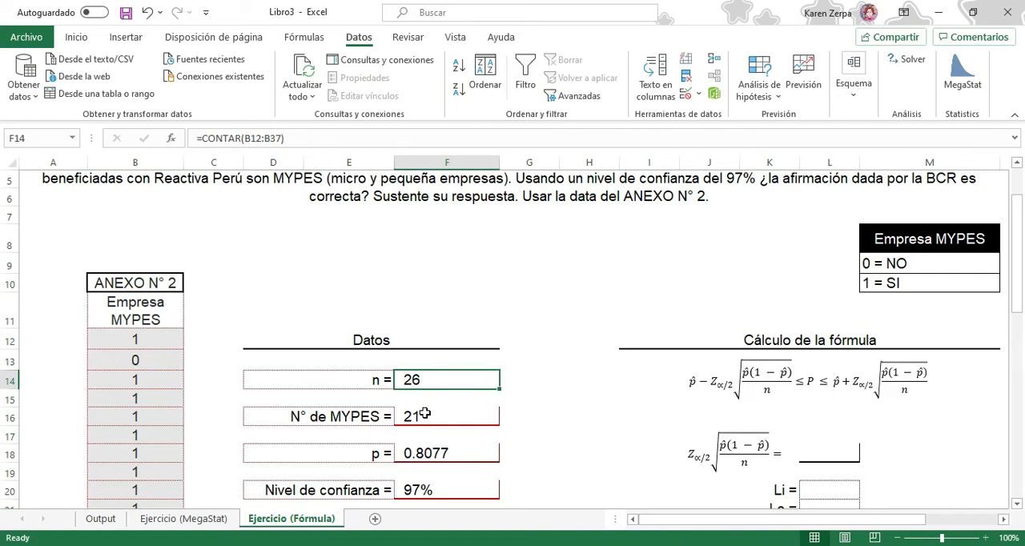
Review the CONTAR.SI formula for N° de MYPES in F16, the proportion in F18 and the confidence level in F20
{"action": "left_click", "coordinate": [425, 413]}
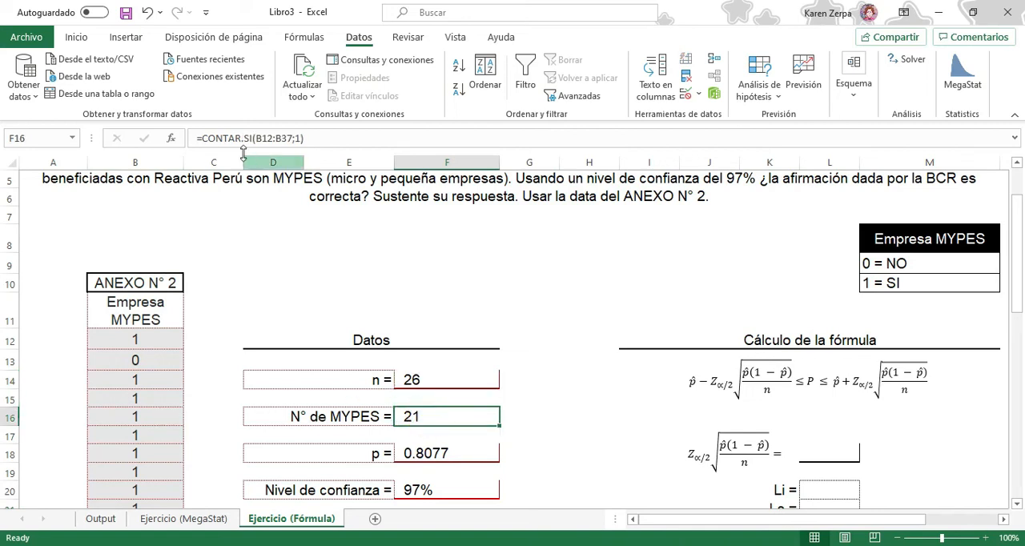
{"action": "double_click", "coordinate": [436, 415]}
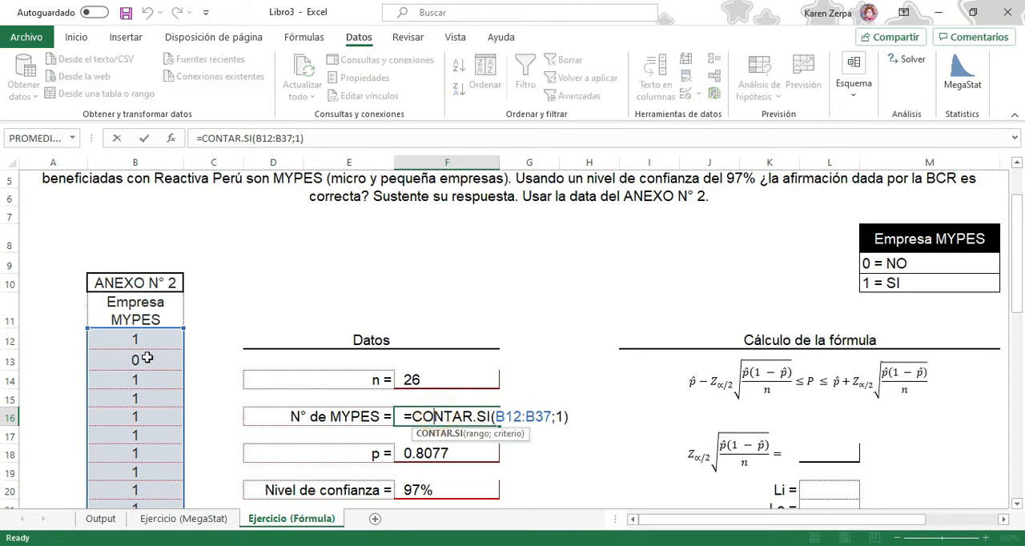
{"action": "scroll", "coordinate": [146, 352], "scroll_direction": "down", "scroll_amount": 6}
{"action": "scroll", "coordinate": [145, 343], "scroll_direction": "up", "scroll_amount": 2}
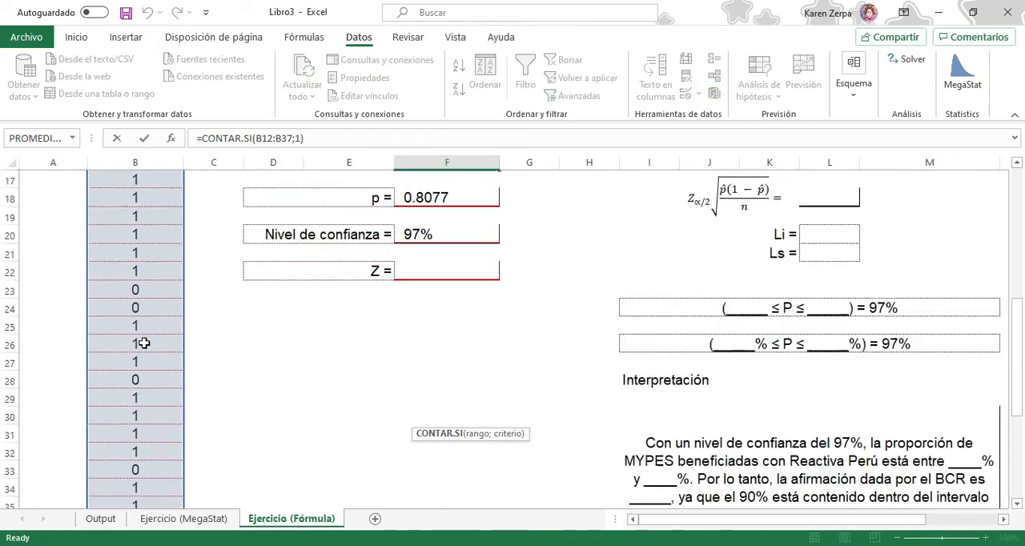
{"action": "scroll", "coordinate": [144, 343], "scroll_direction": "up", "scroll_amount": 5}
{"action": "scroll", "coordinate": [157, 377], "scroll_direction": "down", "scroll_amount": 2}
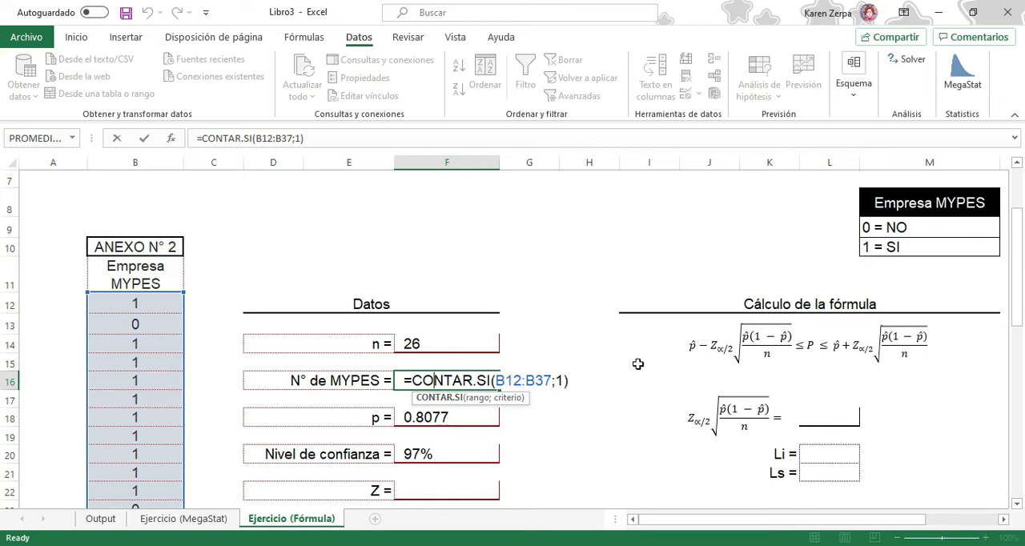
{"action": "key", "text": "Return"}
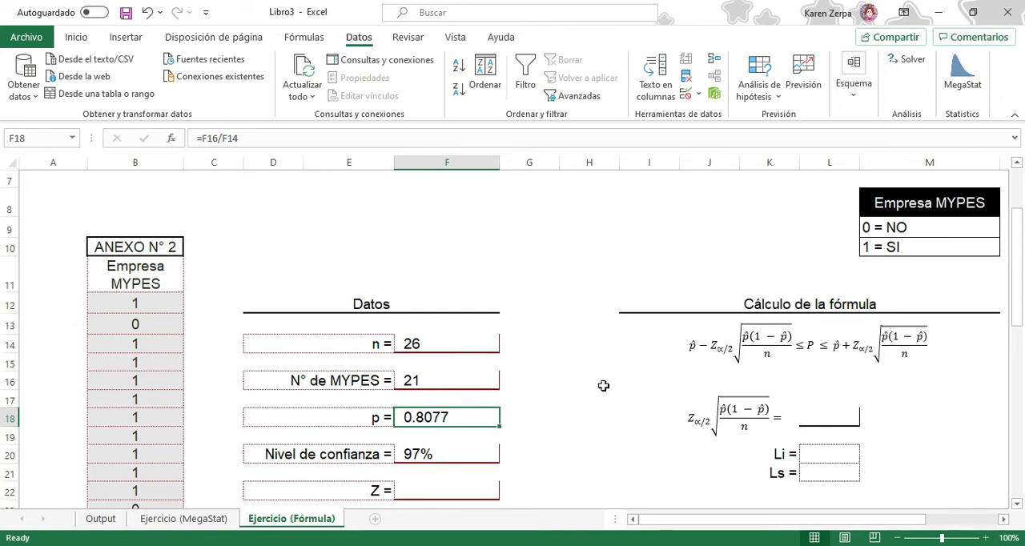
{"action": "scroll", "coordinate": [604, 385], "scroll_direction": "up", "scroll_amount": 2}
{"action": "scroll", "coordinate": [601, 394], "scroll_direction": "down", "scroll_amount": 1}
{"action": "left_click", "coordinate": [449, 388]}
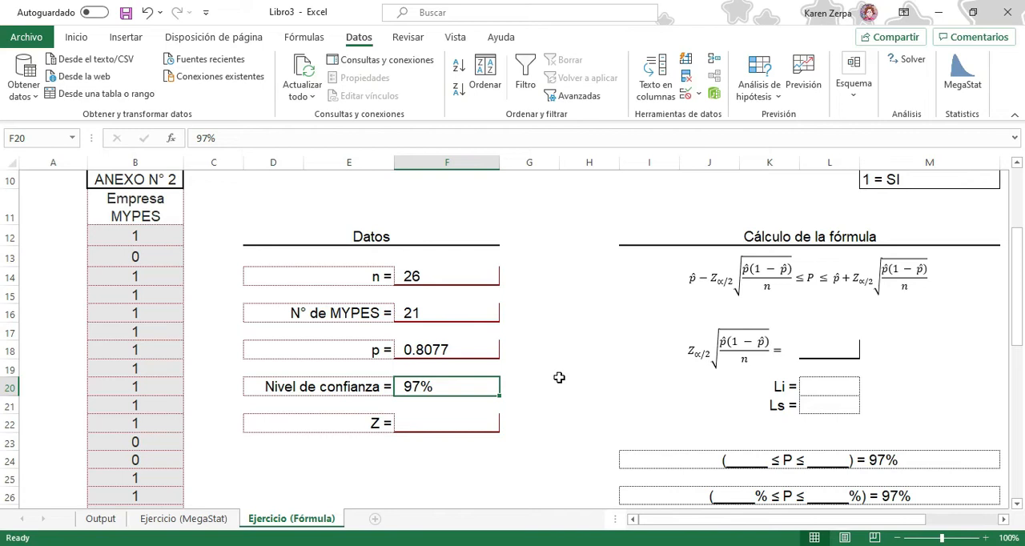
Calculate Z in F22 with the formula =INV.NORM.ESTAND(1-0.015)
{"action": "left_click", "coordinate": [421, 424]}
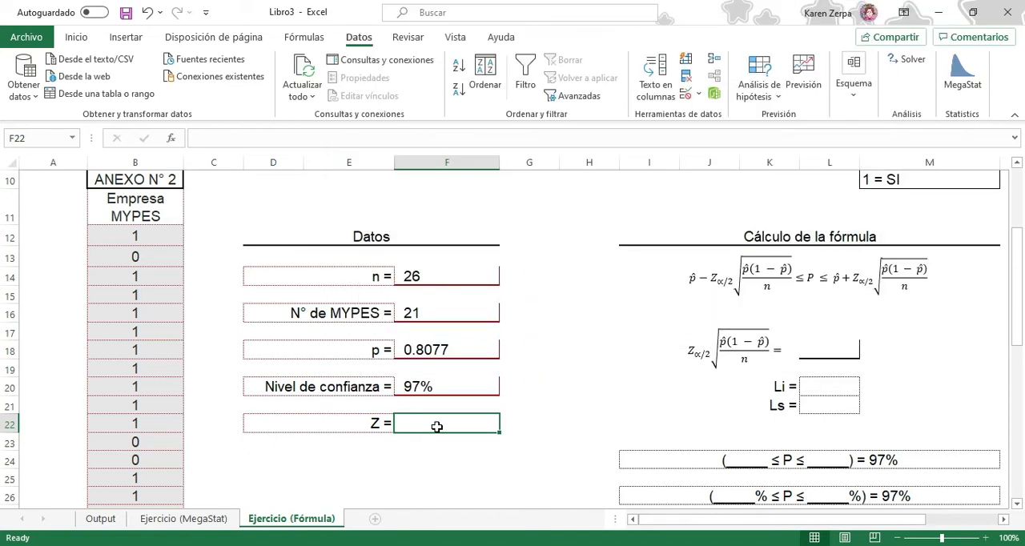
{"action": "type", "text": "=in"}
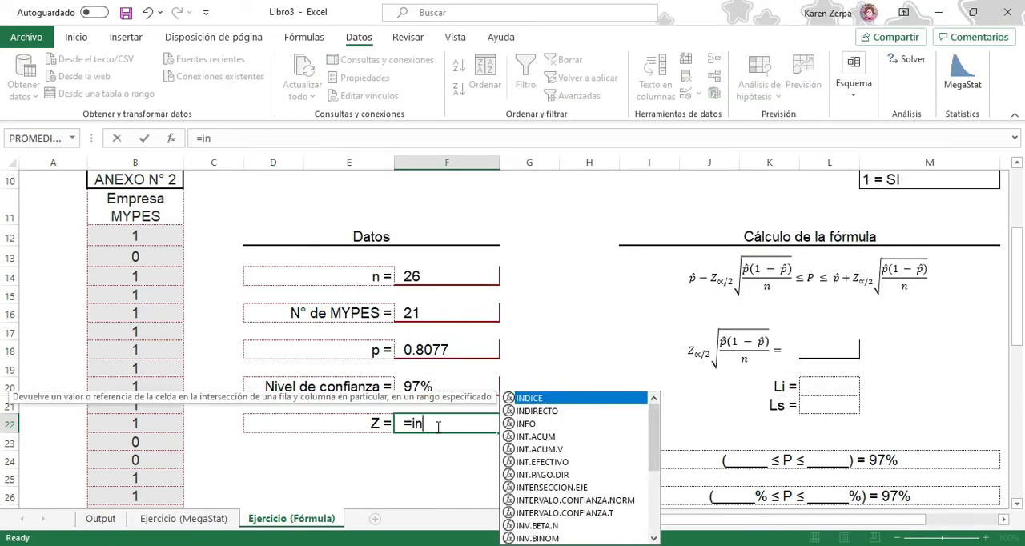
{"action": "type", "text": "v"}
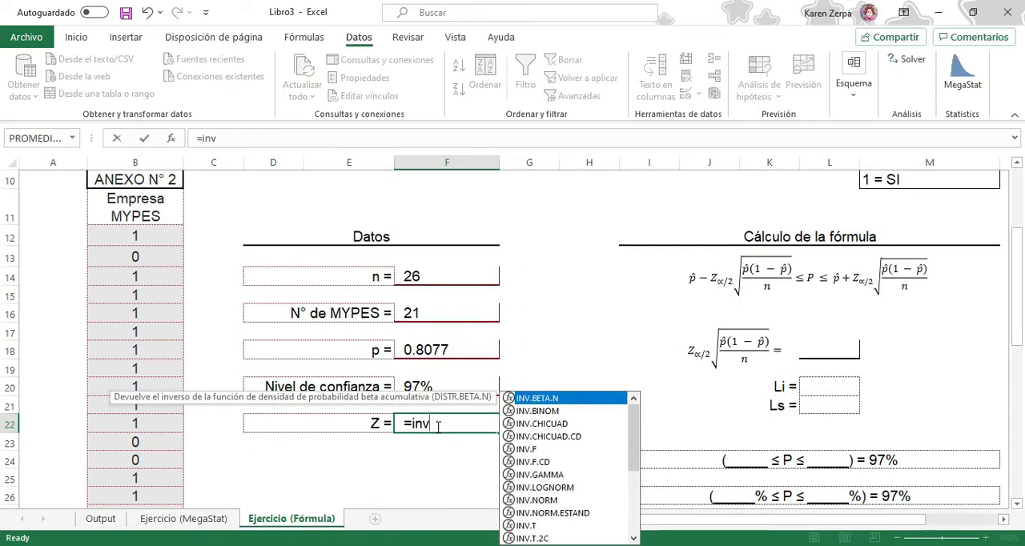
{"action": "double_click", "coordinate": [564, 514]}
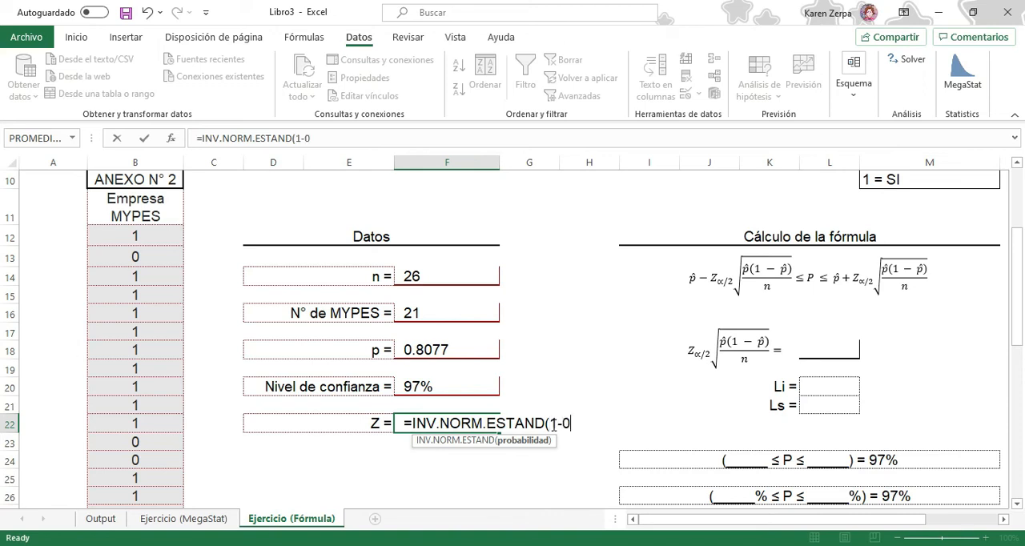
{"action": "type", "text": "15)"}
{"action": "key", "text": "Return"}
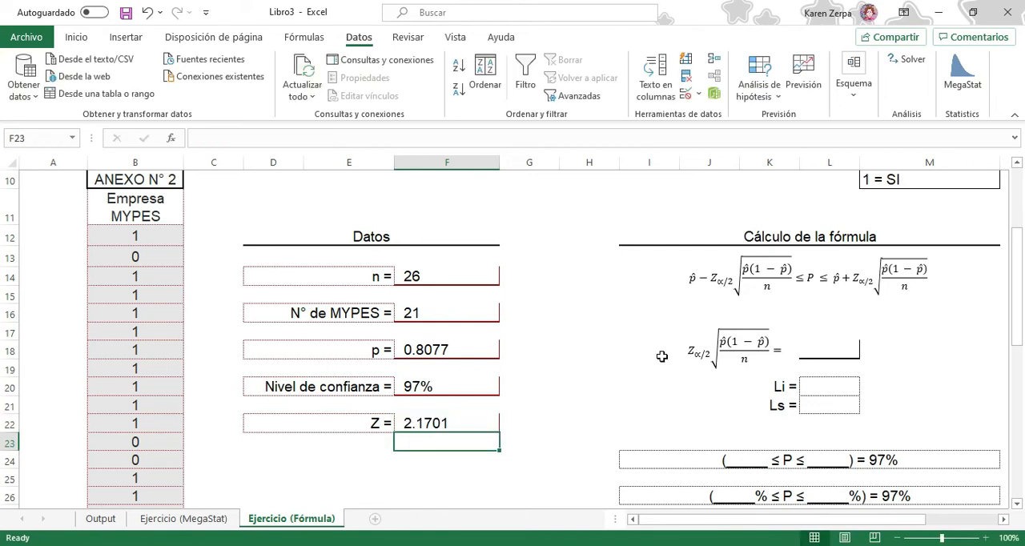
Check the Z formula in F22 and the cells reserved for the limits Li and Ls
{"action": "left_click", "coordinate": [467, 426]}
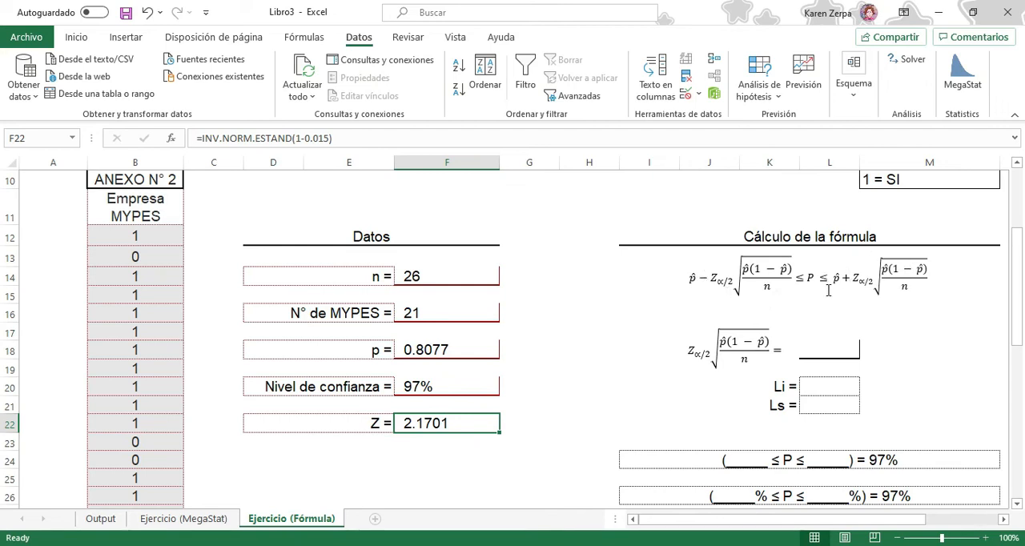
{"action": "left_click", "coordinate": [821, 385]}
{"action": "left_click", "coordinate": [823, 406]}
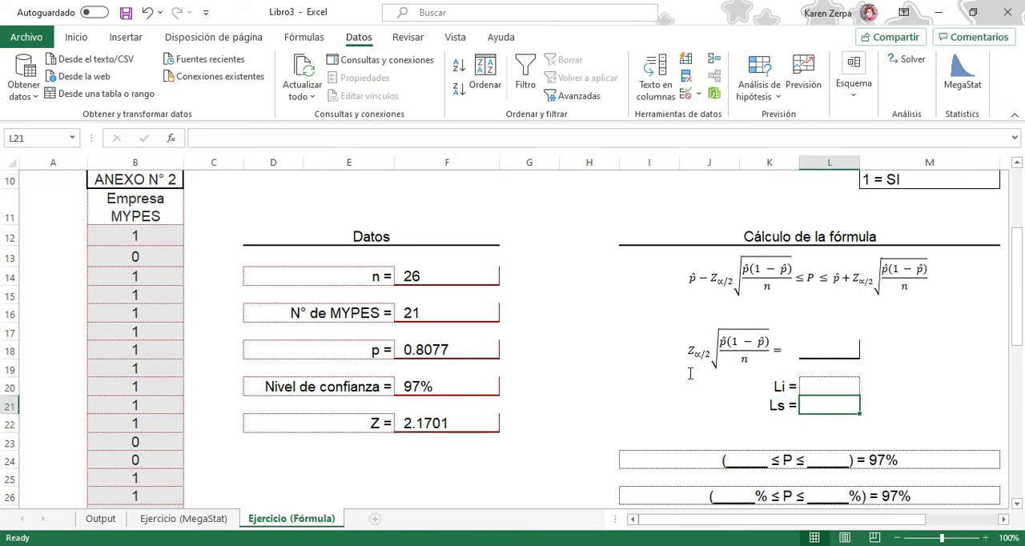
Calculate the margin of error in L18 with the formula =F22*RAIZ((F18*(1-F18))/F14)
{"action": "left_click", "coordinate": [838, 351]}
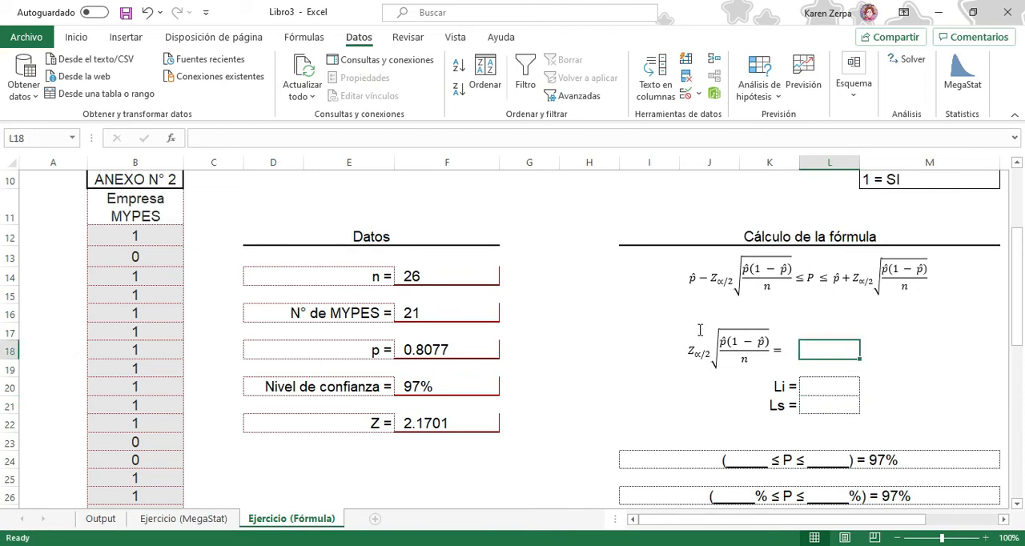
{"action": "type", "text": "="}
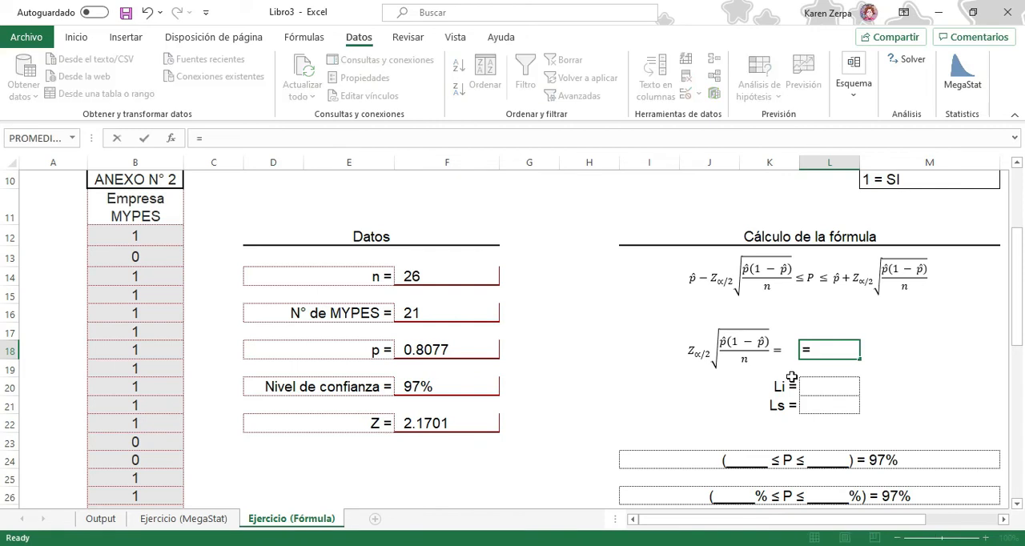
{"action": "left_click", "coordinate": [462, 424]}
{"action": "type", "text": "*"}
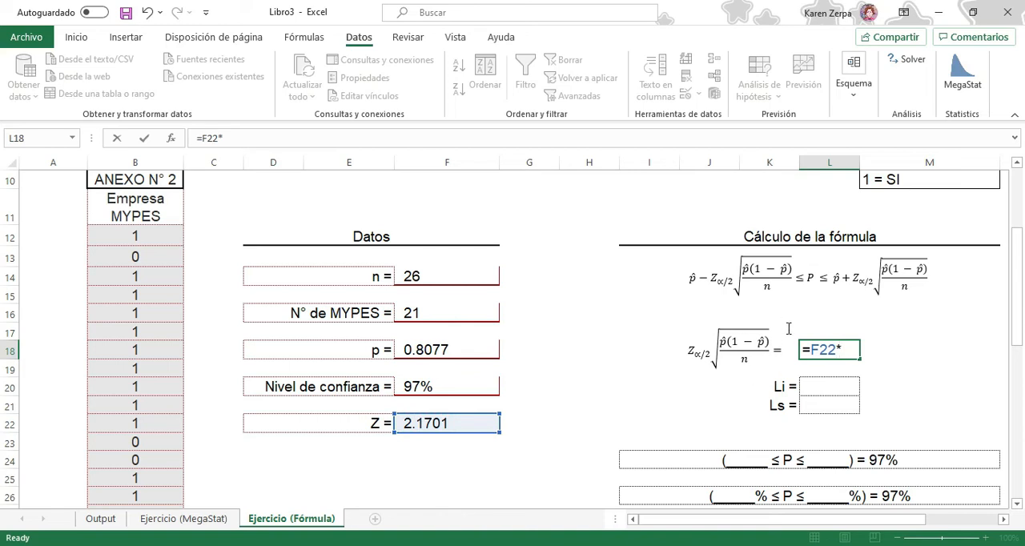
{"action": "type", "text": "raiz(("}
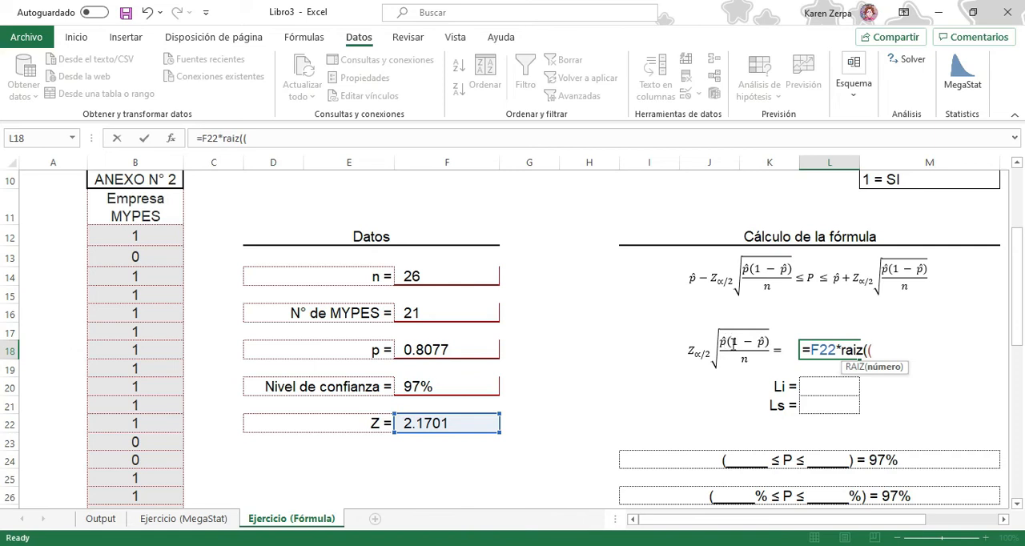
{"action": "left_click", "coordinate": [433, 350]}
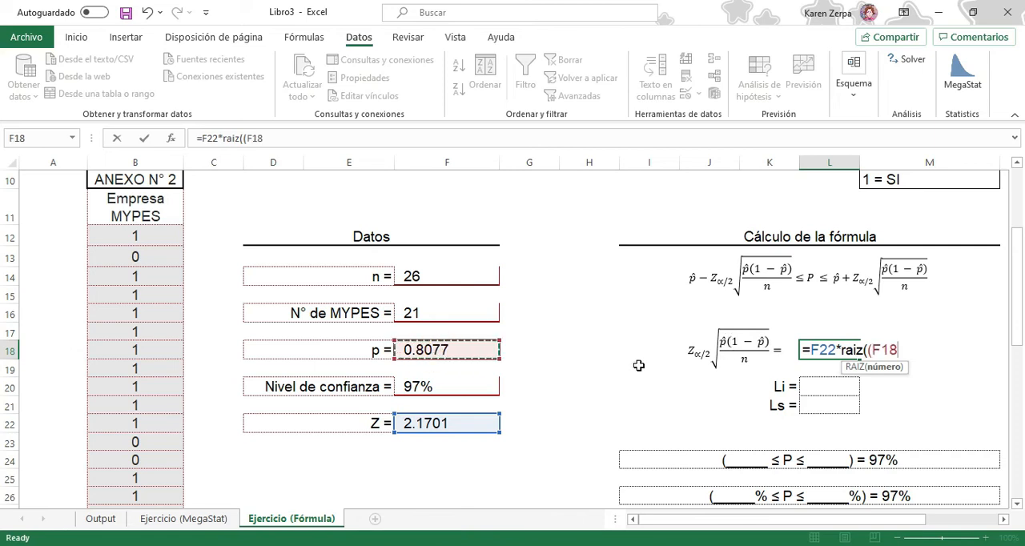
{"action": "type", "text": "*"}
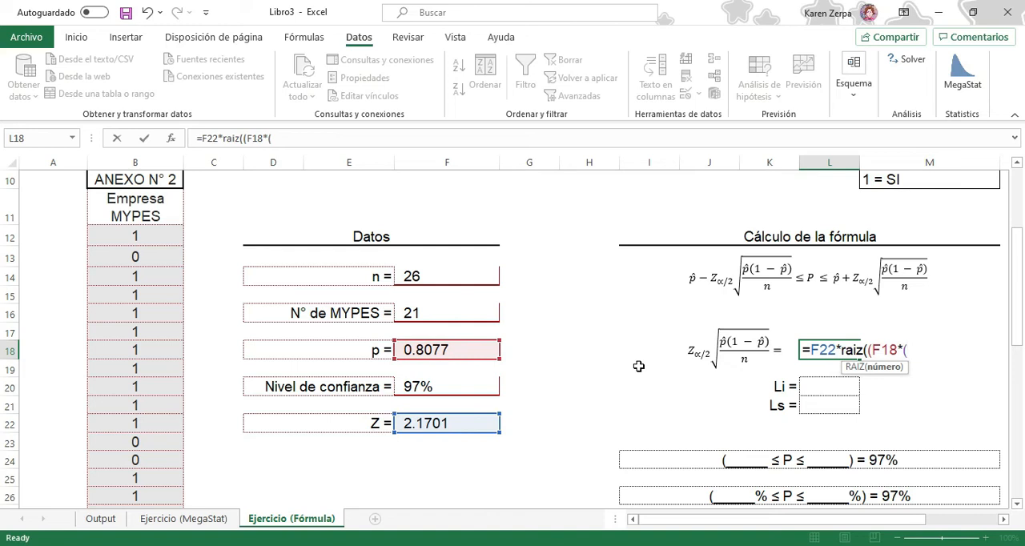
{"action": "left_click", "coordinate": [417, 350]}
{"action": "type", "text": "))/"}
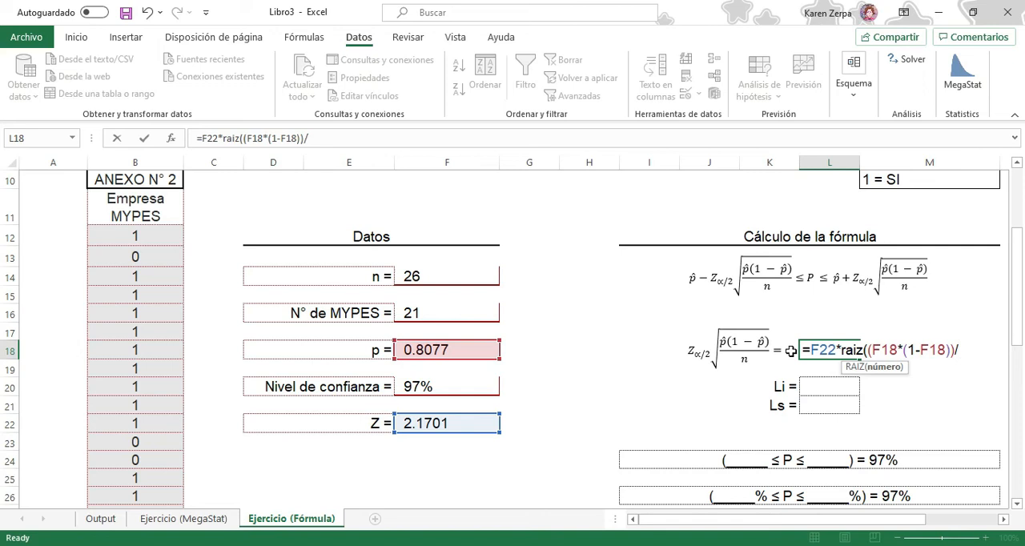
{"action": "left_click", "coordinate": [449, 278]}
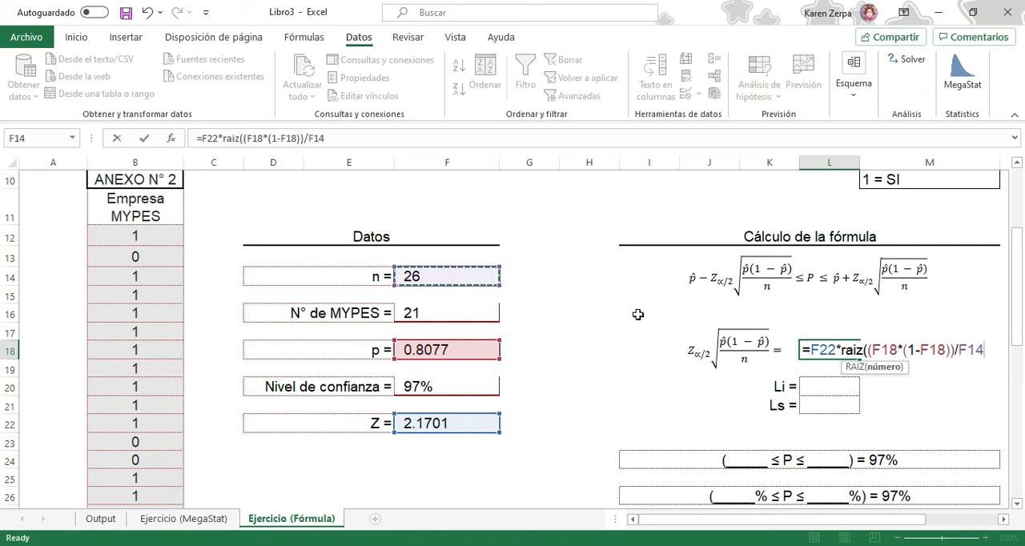
{"action": "type", "text": ")"}
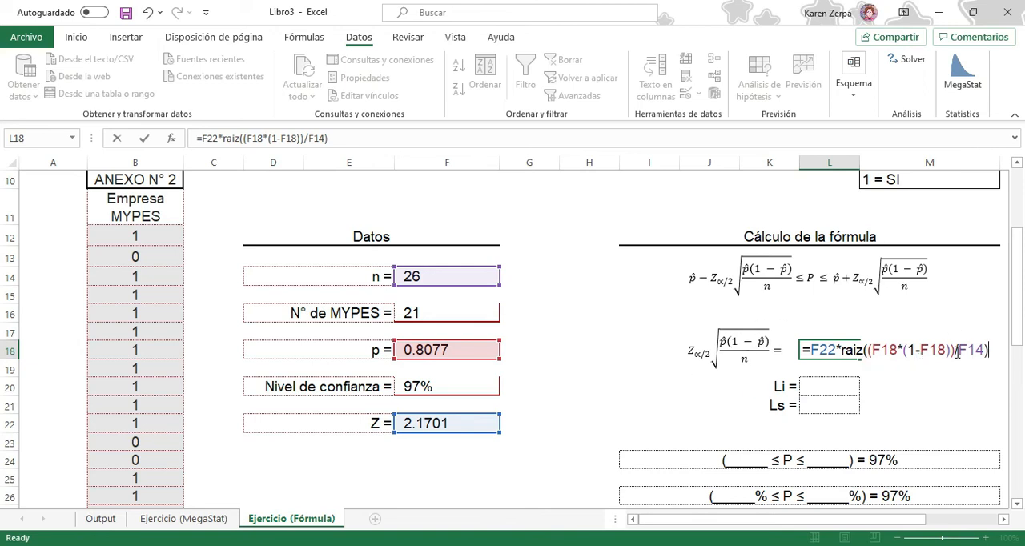
{"action": "key", "text": "Return"}
{"action": "left_click", "coordinate": [834, 354]}
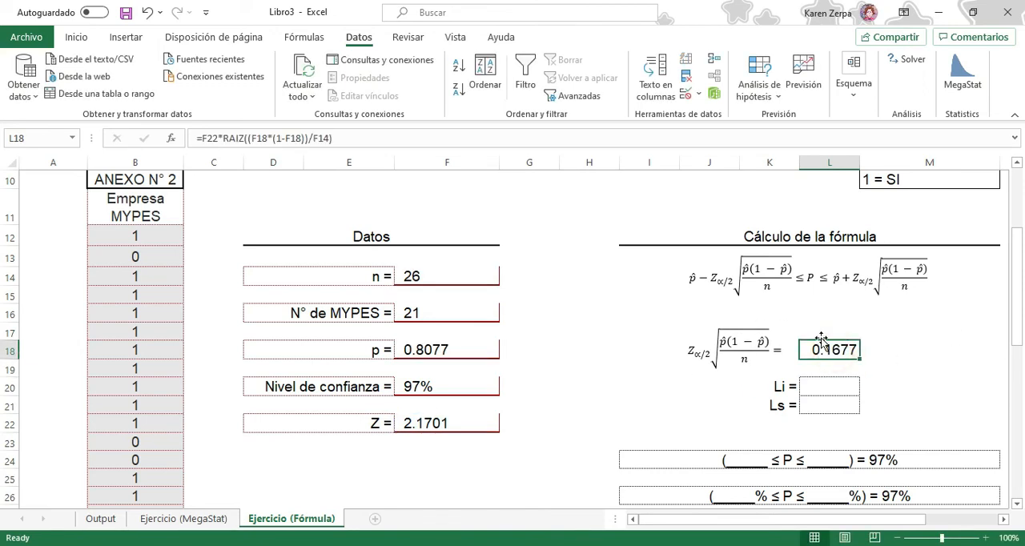
Calculate the lower limit Li in L20 with the formula =F18-L18
{"action": "left_click", "coordinate": [830, 388]}
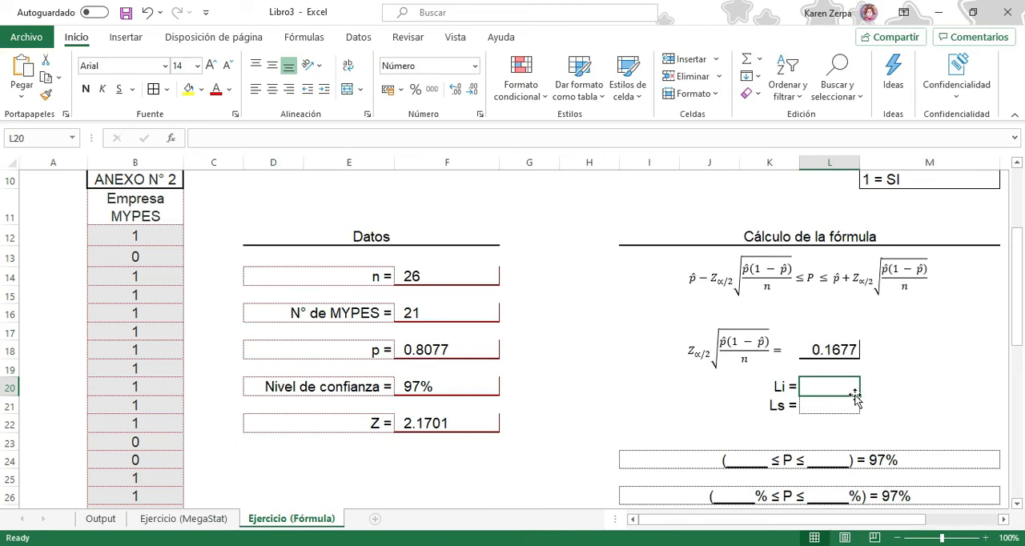
{"action": "type", "text": "="}
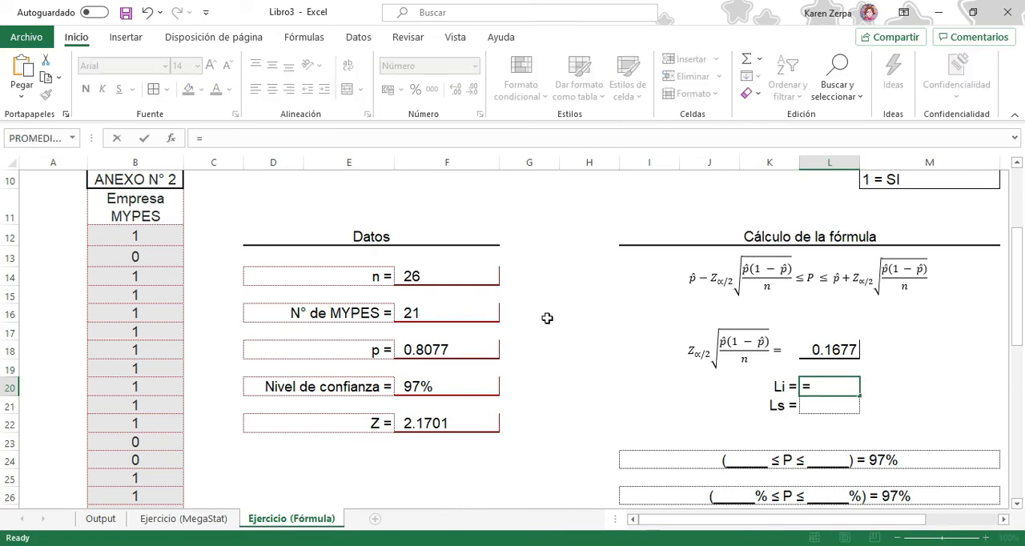
{"action": "left_click", "coordinate": [458, 348]}
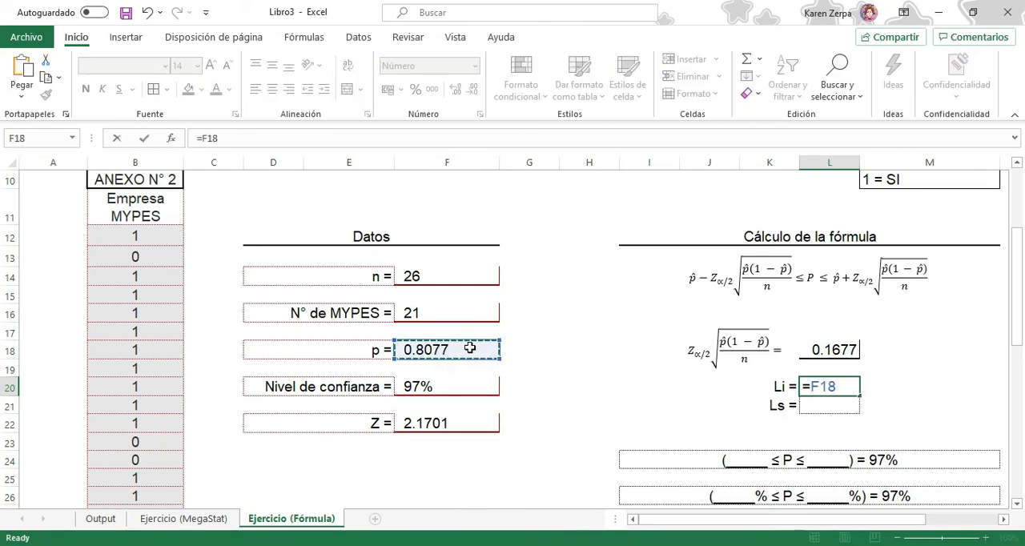
{"action": "type", "text": "-"}
{"action": "left_click", "coordinate": [825, 350]}
{"action": "key", "text": "Return"}
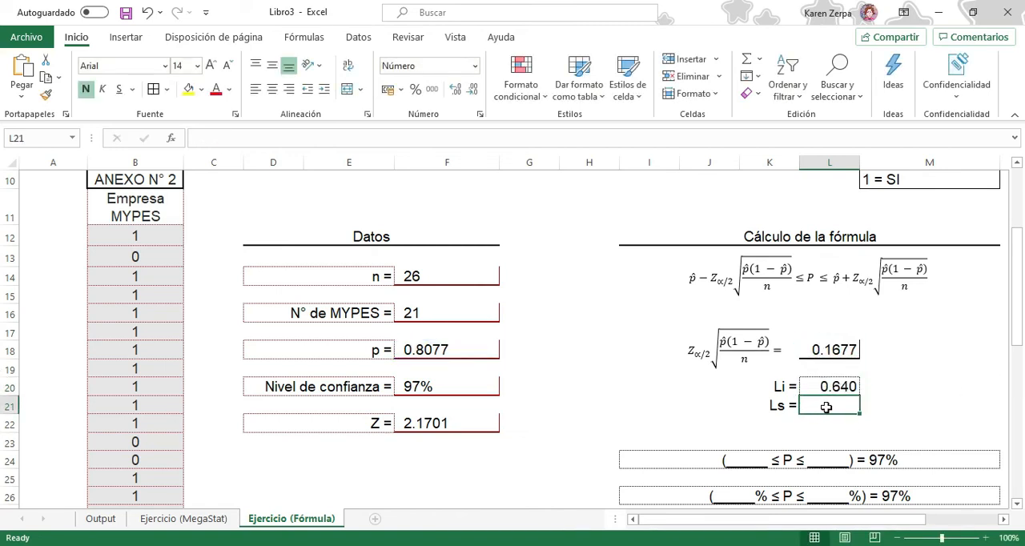
Calculate the upper limit Ls in L21 with the formula =F18+L18
{"action": "type", "text": "="}
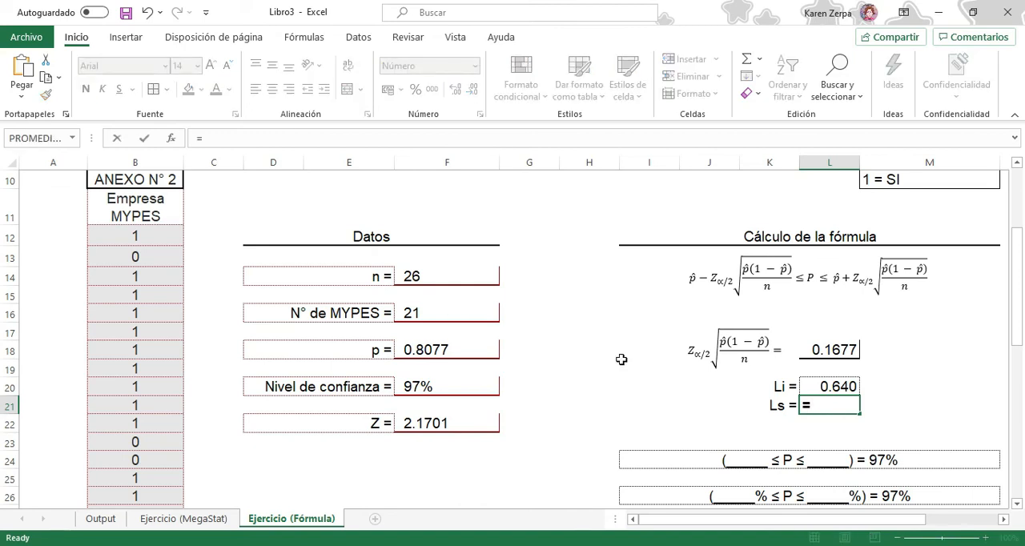
{"action": "left_click", "coordinate": [473, 352]}
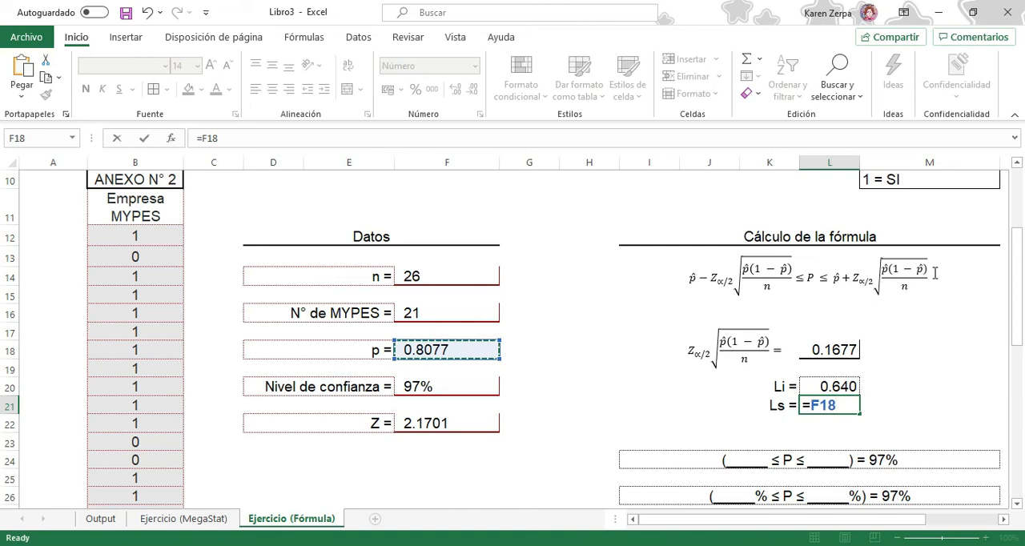
{"action": "type", "text": "+"}
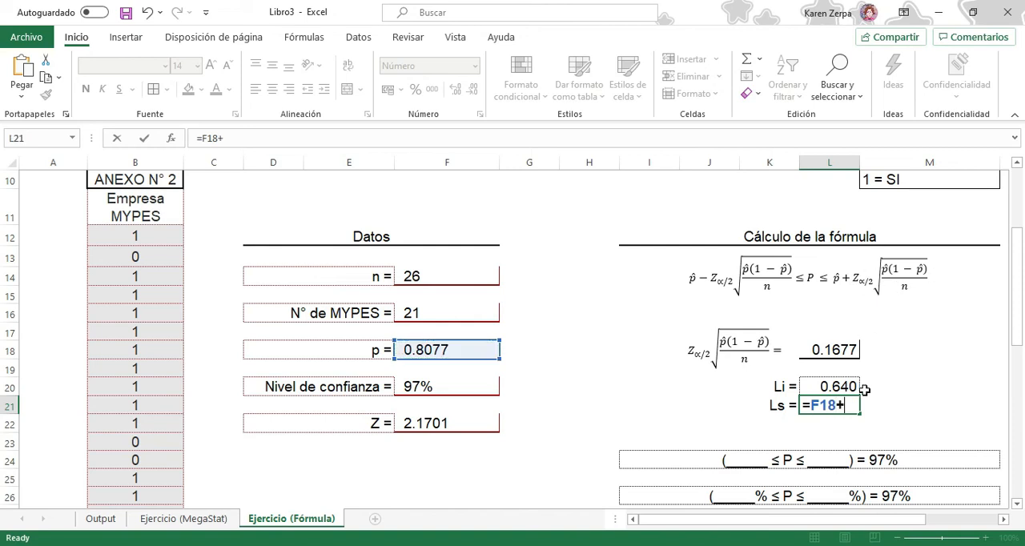
{"action": "left_click", "coordinate": [826, 352]}
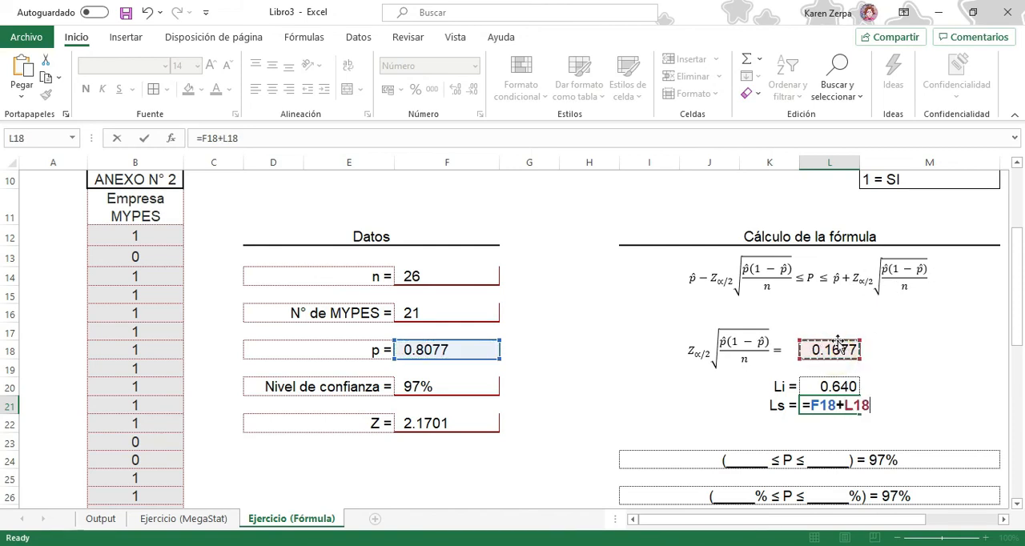
{"action": "key", "text": "Return"}
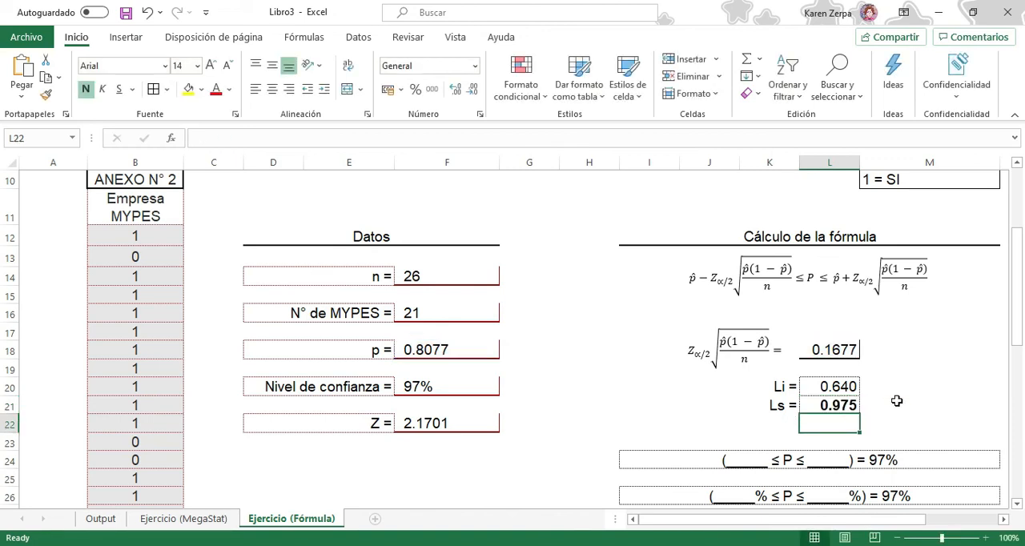
Fill the blanks of the decimal interval in I24 with 0.640 and 0.975
{"action": "scroll", "coordinate": [915, 397], "scroll_direction": "down", "scroll_amount": 1}
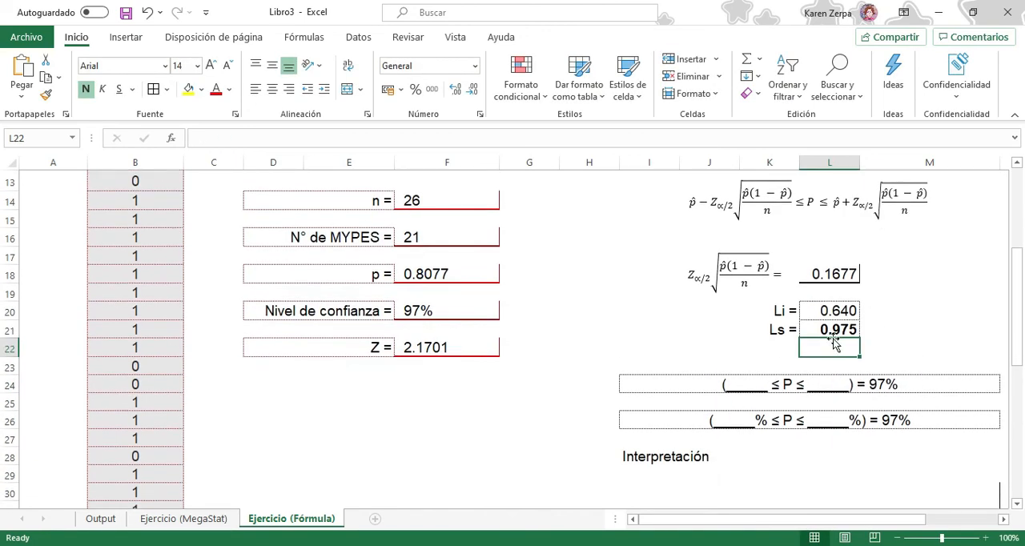
{"action": "double_click", "coordinate": [757, 386]}
{"action": "left_click_drag", "start_coordinate": [765, 386], "coordinate": [726, 385]}
{"action": "type", "text": "0.640"}
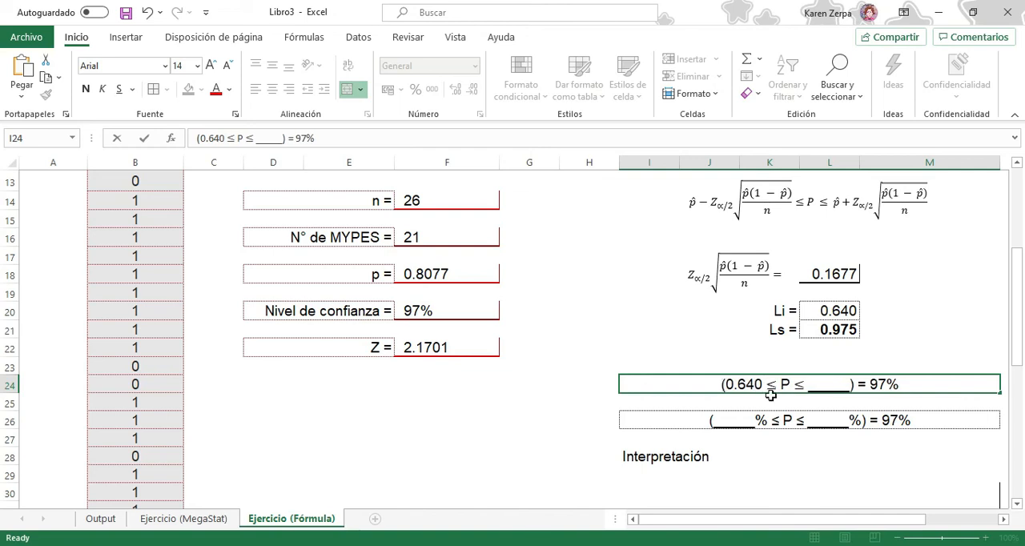
{"action": "left_click_drag", "start_coordinate": [811, 390], "coordinate": [844, 388]}
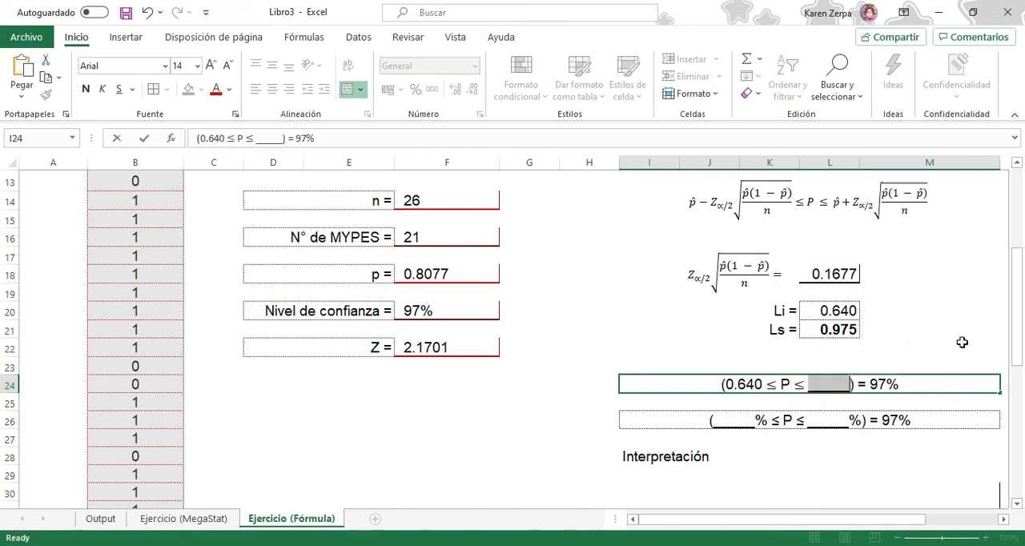
{"action": "type", "text": "0.97"}
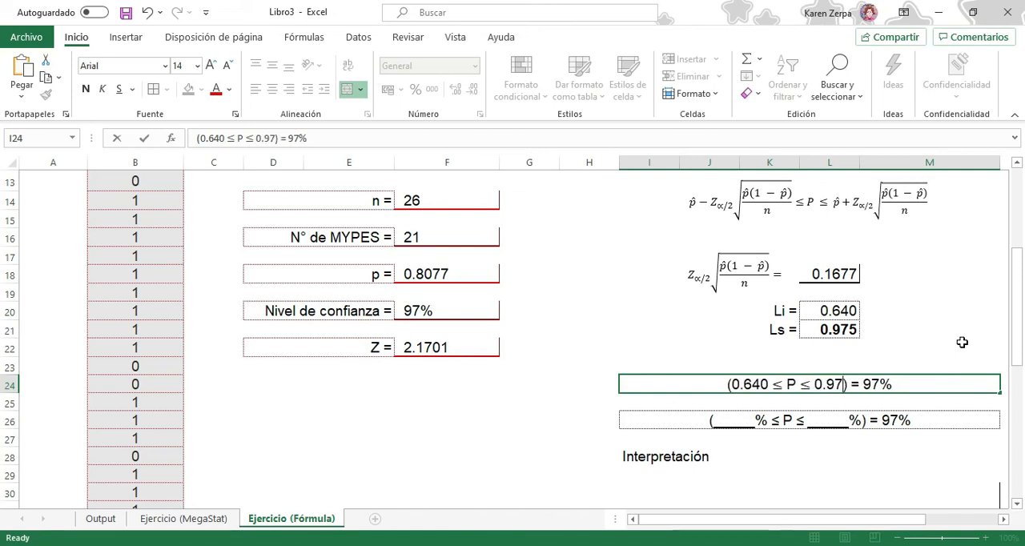
{"action": "type", "text": "5"}
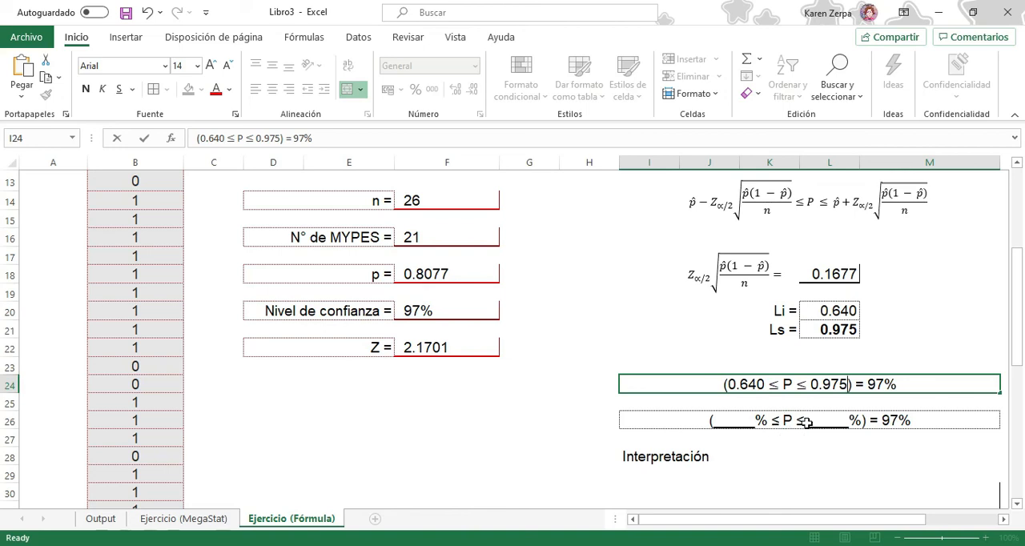
Fill the blanks of the percentage interval in I26 with 64 and 97.5
{"action": "left_click", "coordinate": [749, 423]}
{"action": "double_click", "coordinate": [749, 422]}
{"action": "left_click_drag", "start_coordinate": [666, 423], "coordinate": [628, 422]}
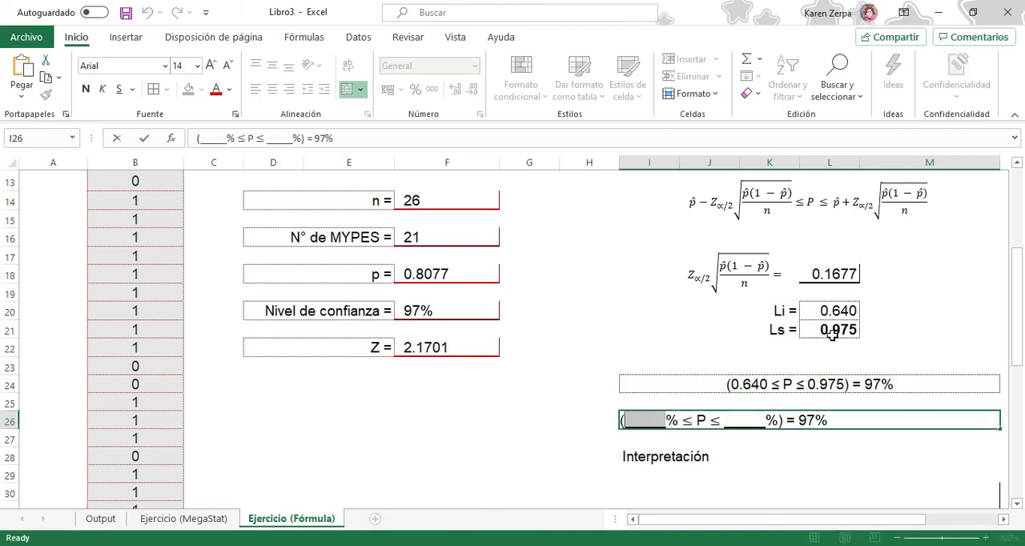
{"action": "type", "text": "64"}
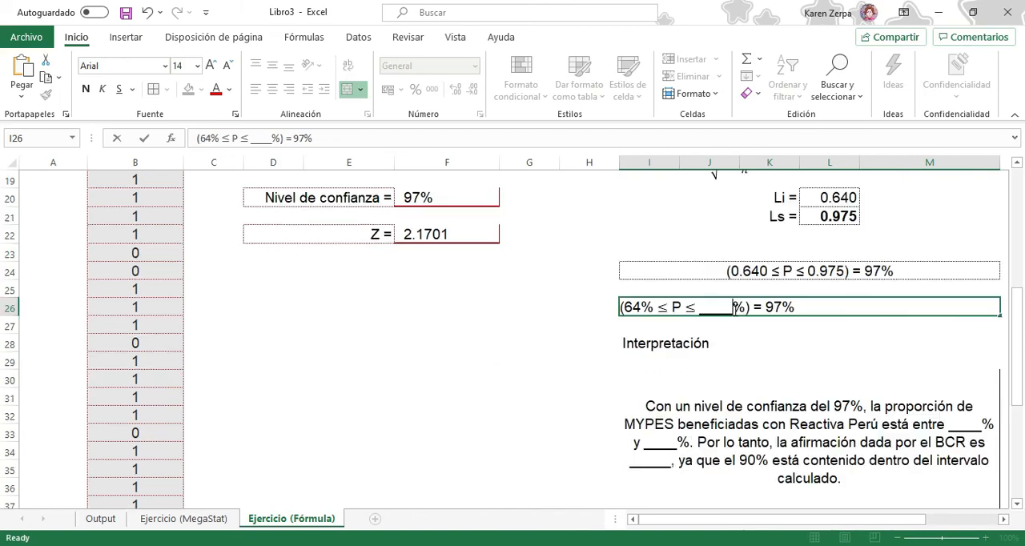
{"action": "left_click_drag", "start_coordinate": [733, 308], "coordinate": [708, 308]}
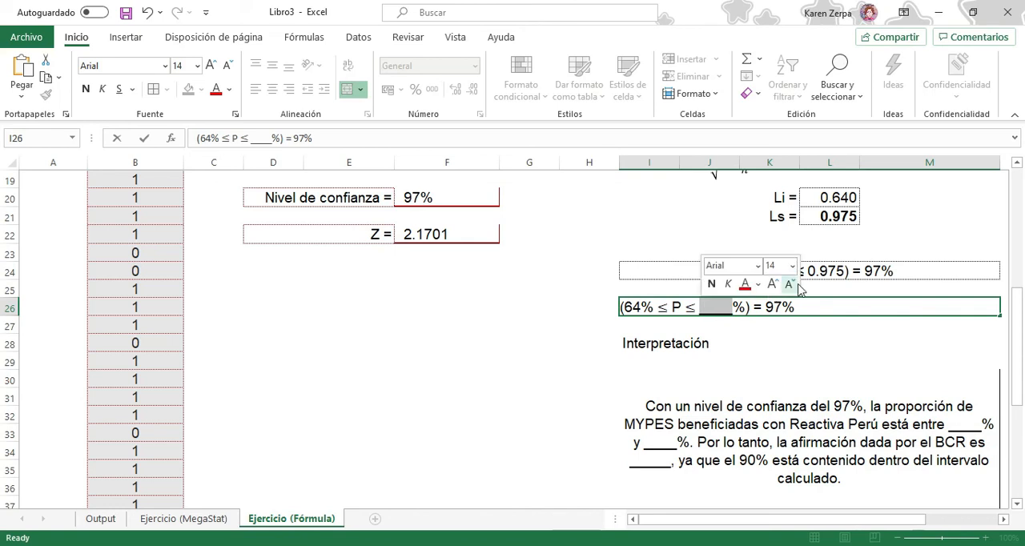
{"action": "type", "text": "97.5"}
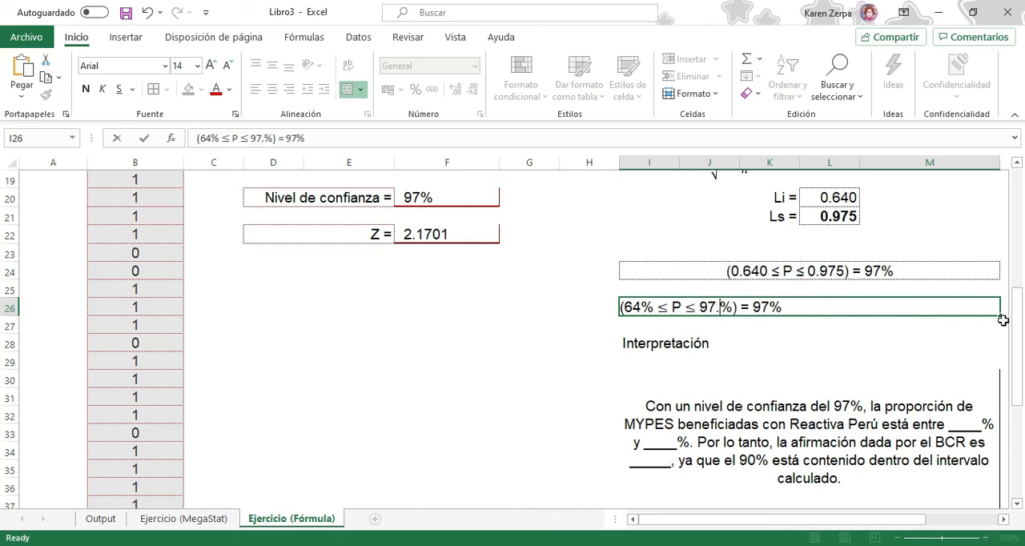
Fill the two percentage blanks in the interpretation text in I30 with 64 and 97.5
{"action": "left_click", "coordinate": [864, 372]}
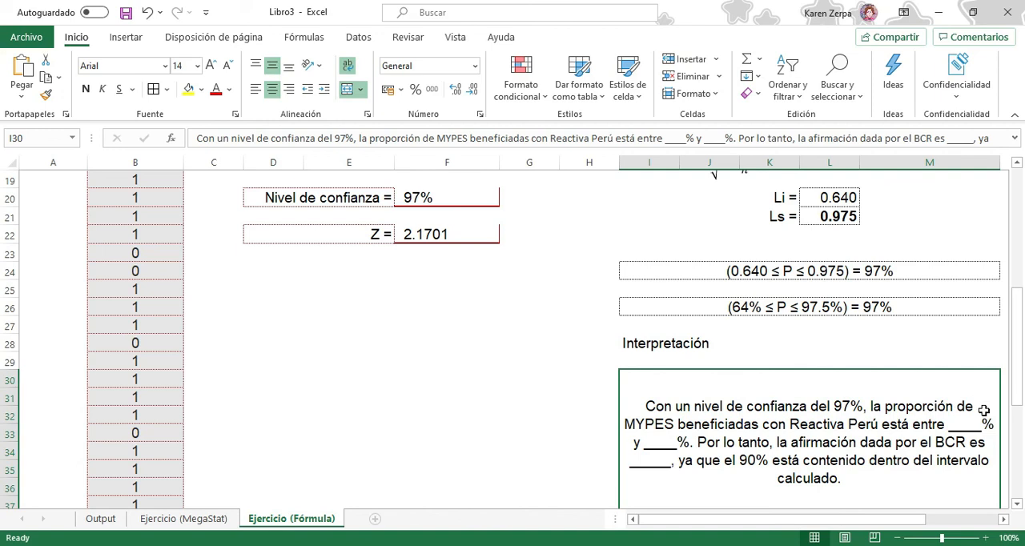
{"action": "double_click", "coordinate": [950, 431]}
{"action": "double_click", "coordinate": [961, 420]}
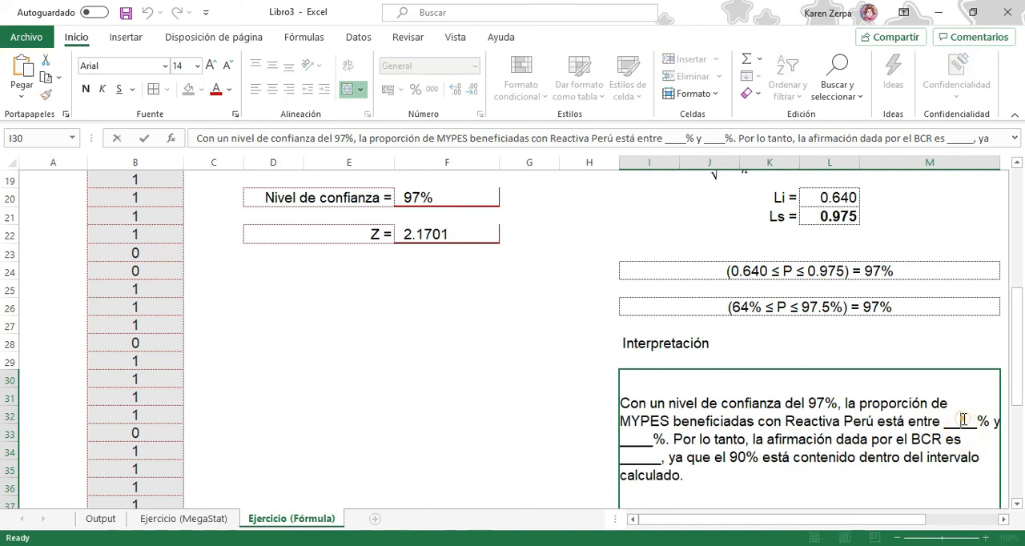
{"action": "left_click_drag", "start_coordinate": [976, 422], "coordinate": [949, 422]}
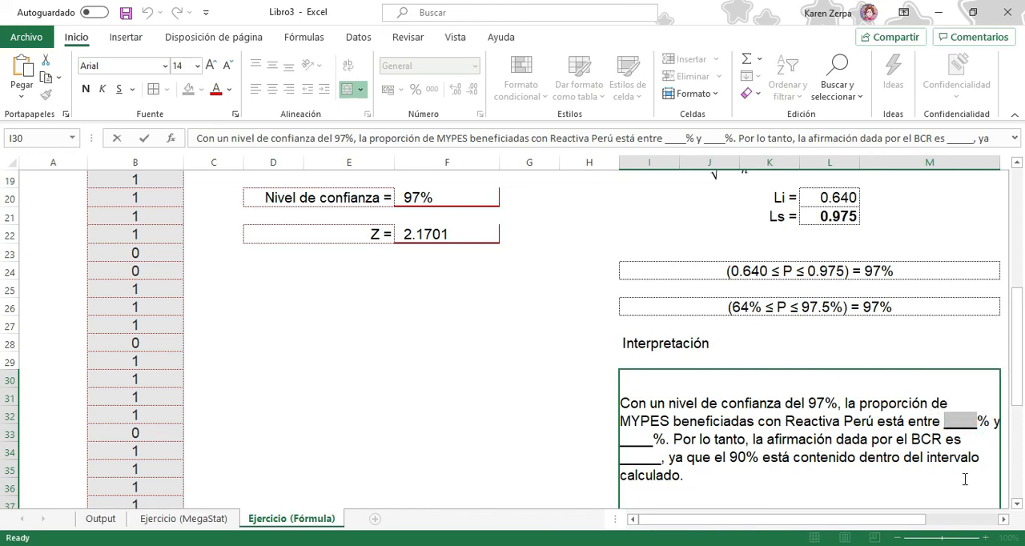
{"action": "type", "text": "64"}
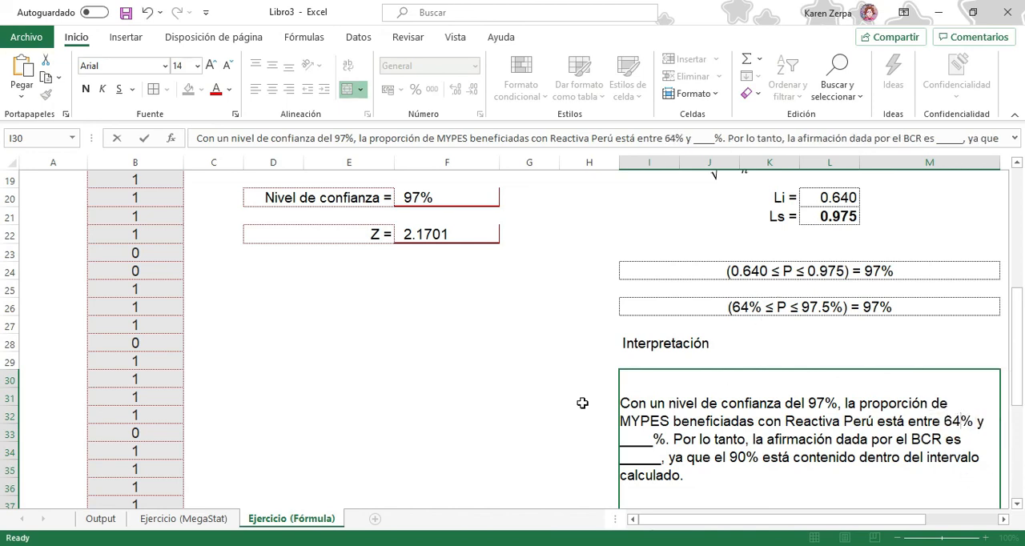
{"action": "left_click_drag", "start_coordinate": [655, 437], "coordinate": [620, 439]}
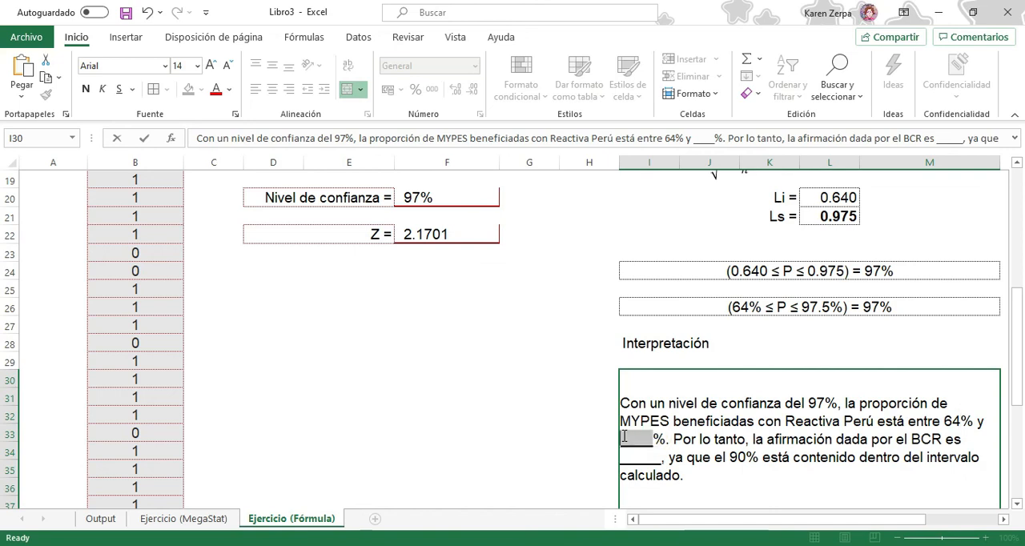
{"action": "type", "text": "97.5"}
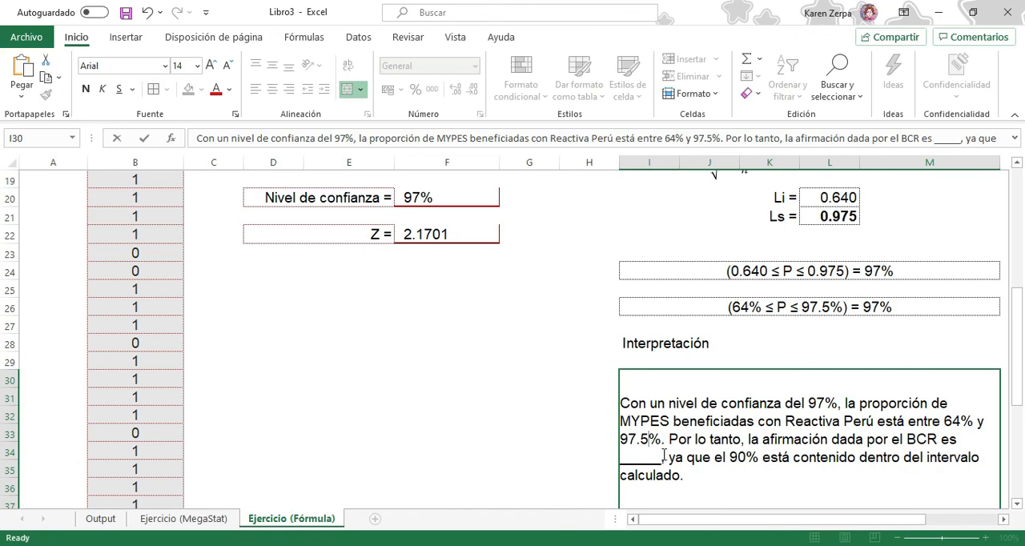
Complete the interpretation's remaining blank about the BCR's claim with "correcta"
{"action": "left_click_drag", "start_coordinate": [661, 458], "coordinate": [628, 456]}
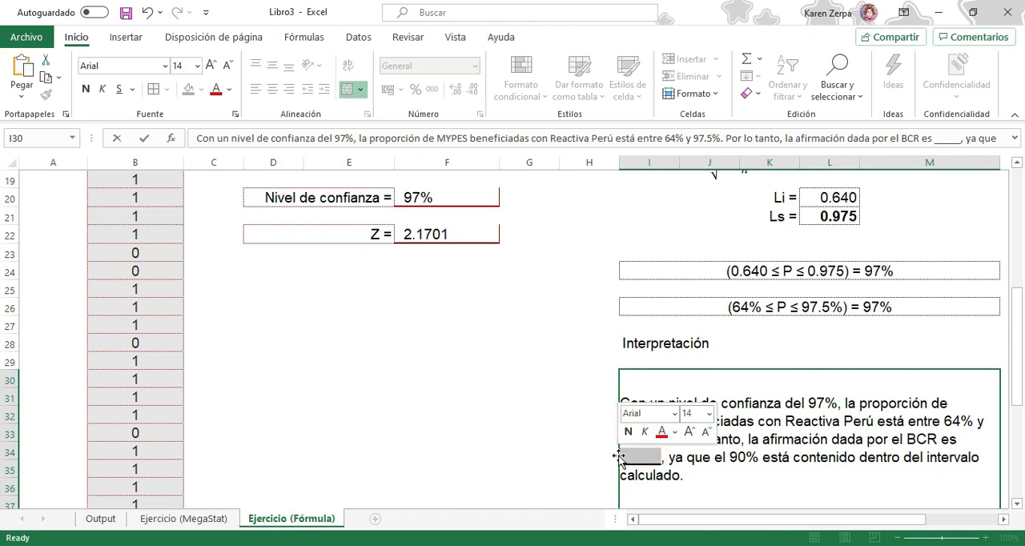
{"action": "type", "text": "correcta"}
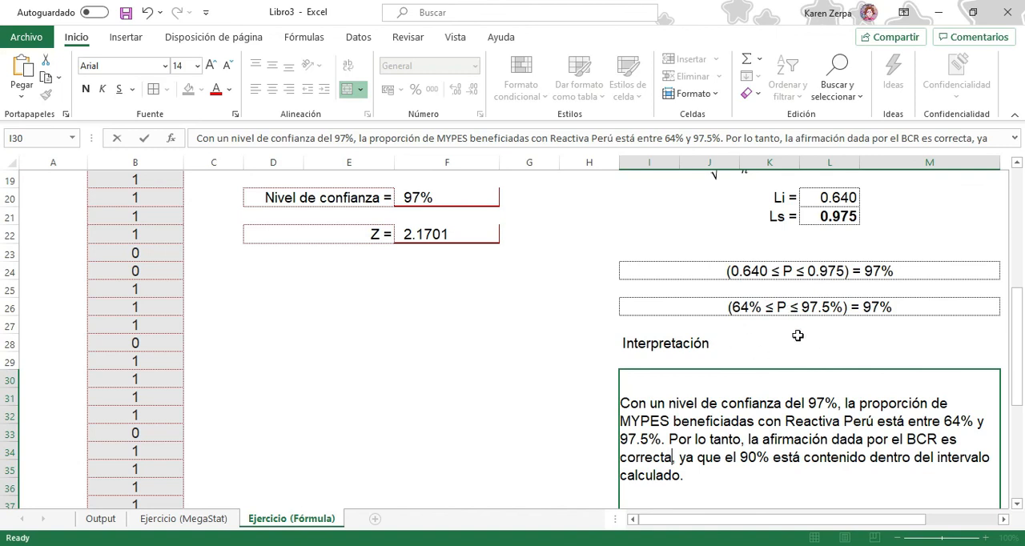
{"action": "left_click", "coordinate": [877, 347]}
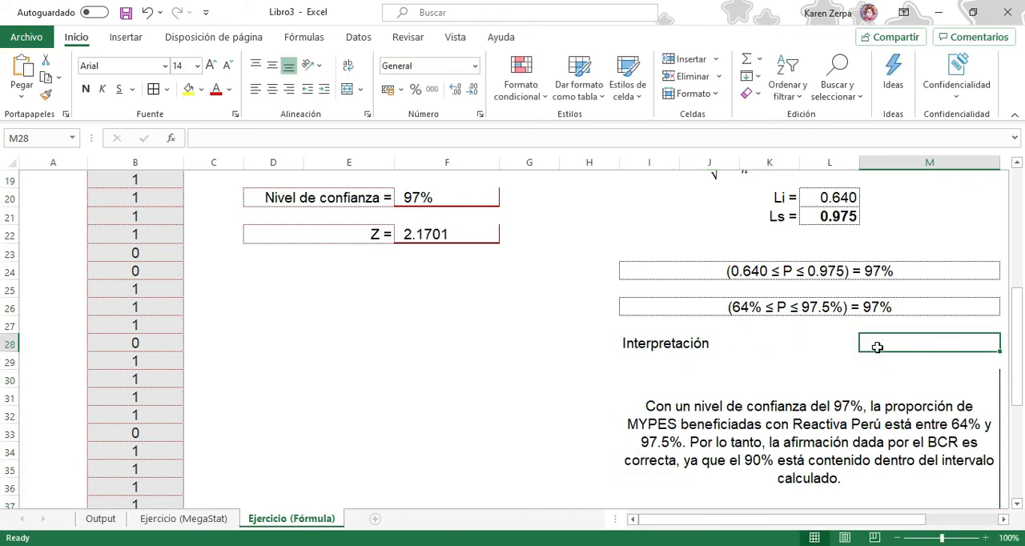
{"action": "scroll", "coordinate": [878, 347], "scroll_direction": "up", "scroll_amount": 6}
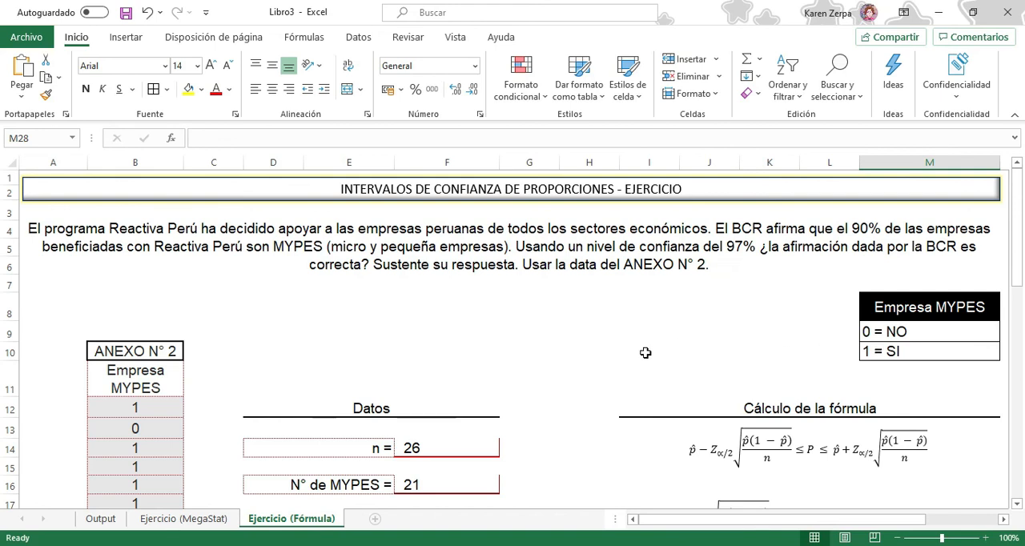
{"action": "left_click", "coordinate": [184, 518]}
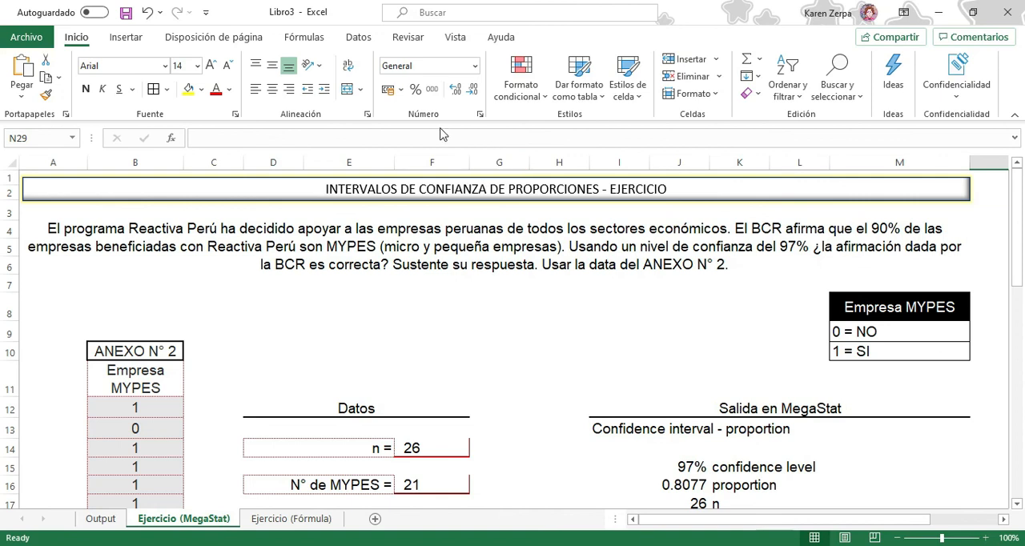
{"action": "left_click", "coordinate": [358, 36]}
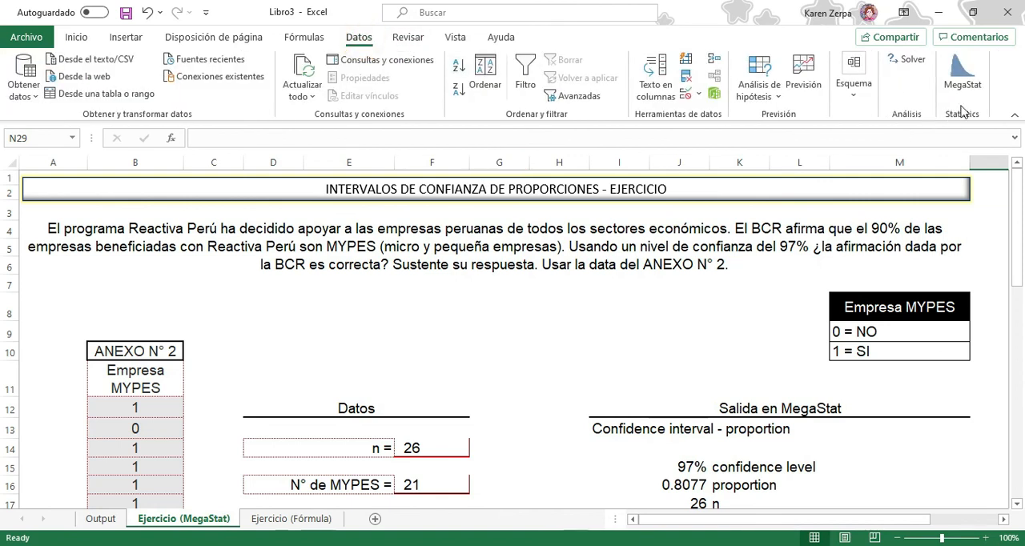
{"action": "left_click", "coordinate": [292, 519]}
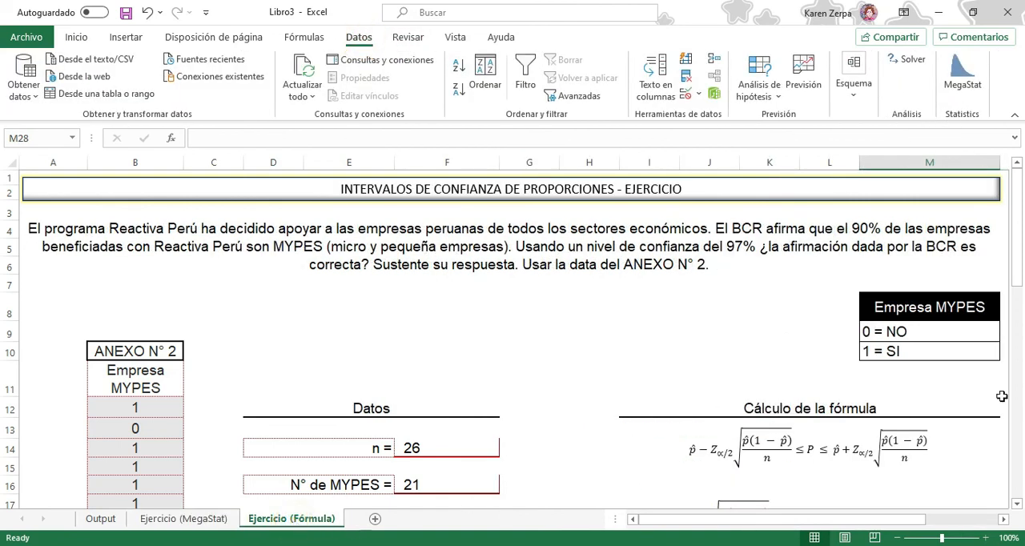
{"action": "scroll", "coordinate": [579, 430], "scroll_direction": "down", "scroll_amount": 5}
{"action": "scroll", "coordinate": [579, 435], "scroll_direction": "up", "scroll_amount": 5}
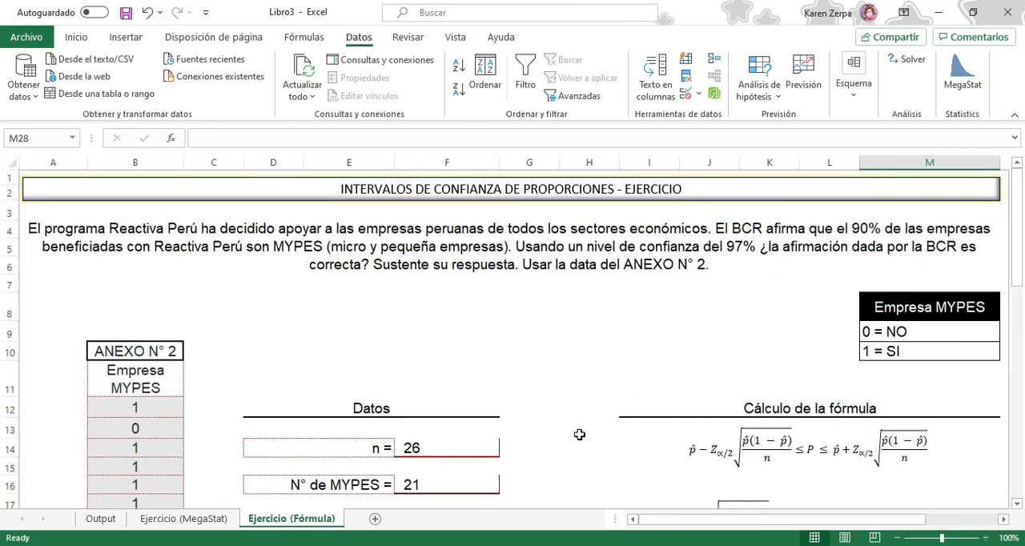